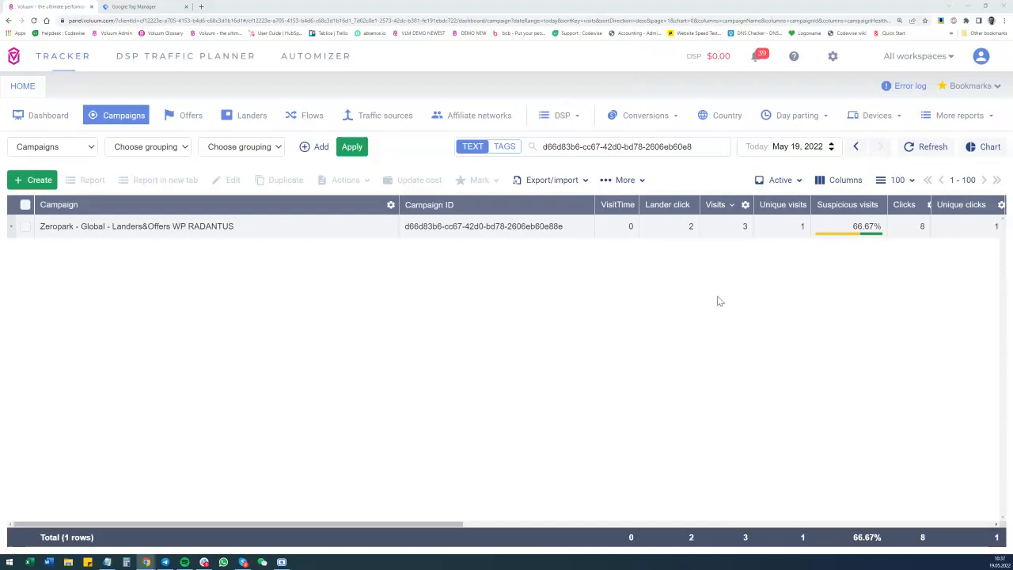
# Open the Zeropark Landers&Offers WP RADANTUS campaign for editing, review its destination, lander and offers, and close it without changes.
pyautogui.click(922, 230)
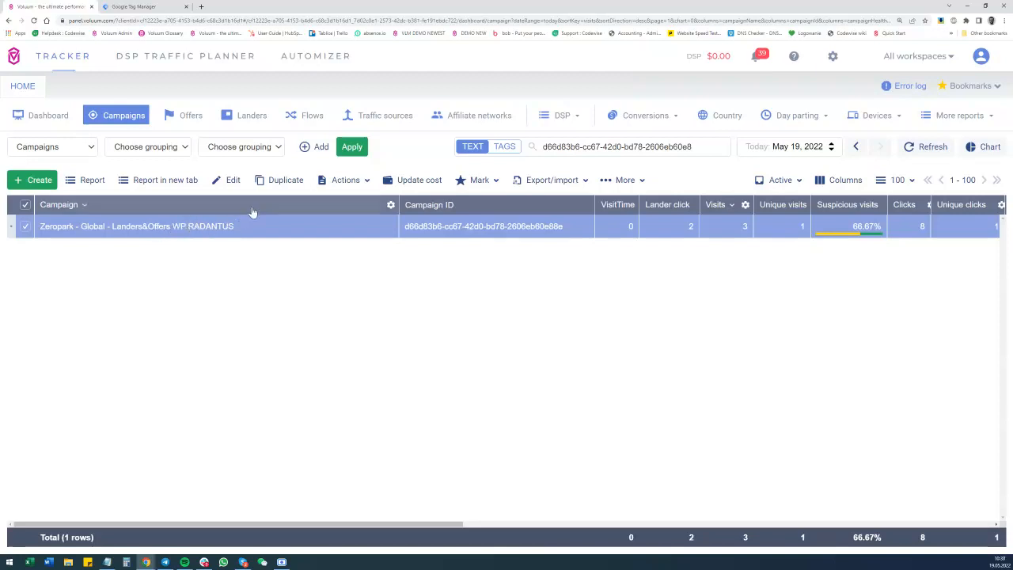
pyautogui.click(231, 183)
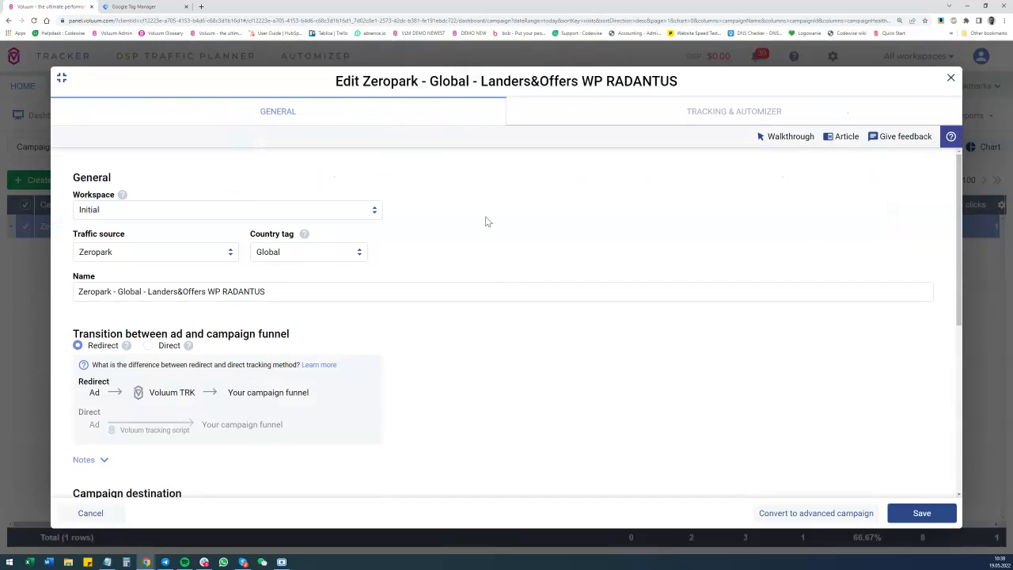
pyautogui.scroll(-3, 493, 219)
pyautogui.scroll(-1, 475, 245)
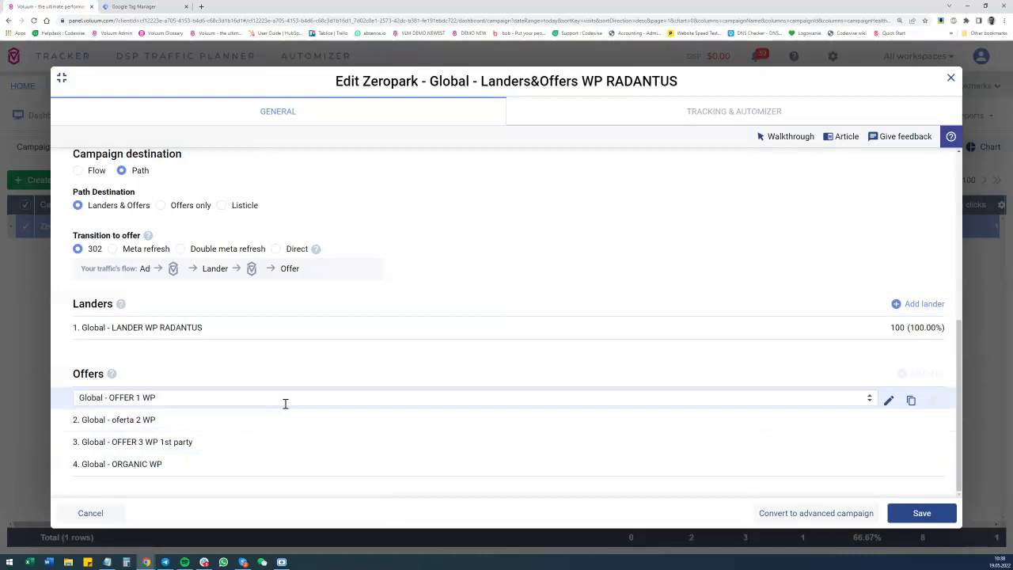
pyautogui.click(952, 81)
# Go to the account's custom conversions settings and look through the list of available custom conversions.
pyautogui.click(833, 56)
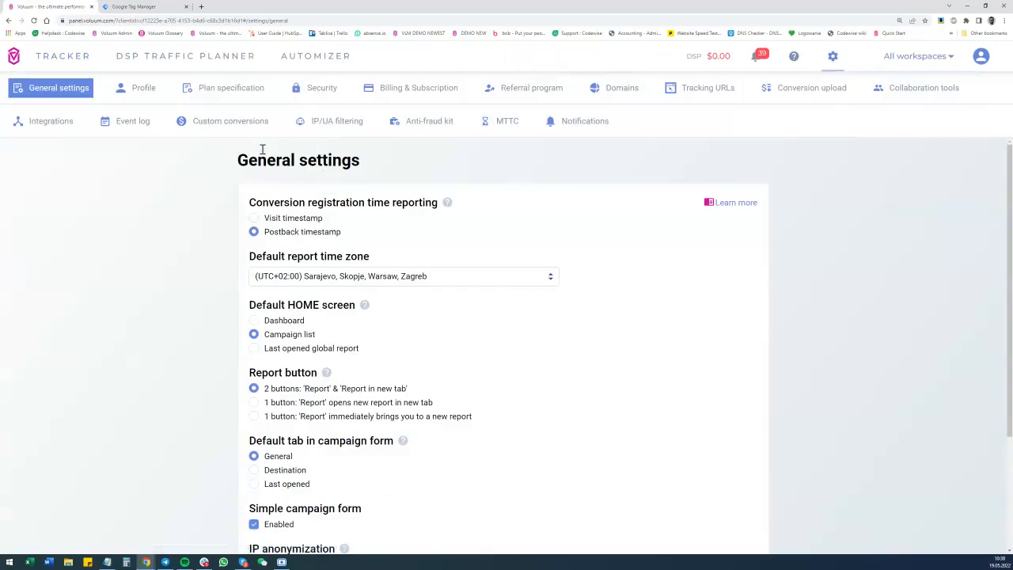
pyautogui.click(221, 122)
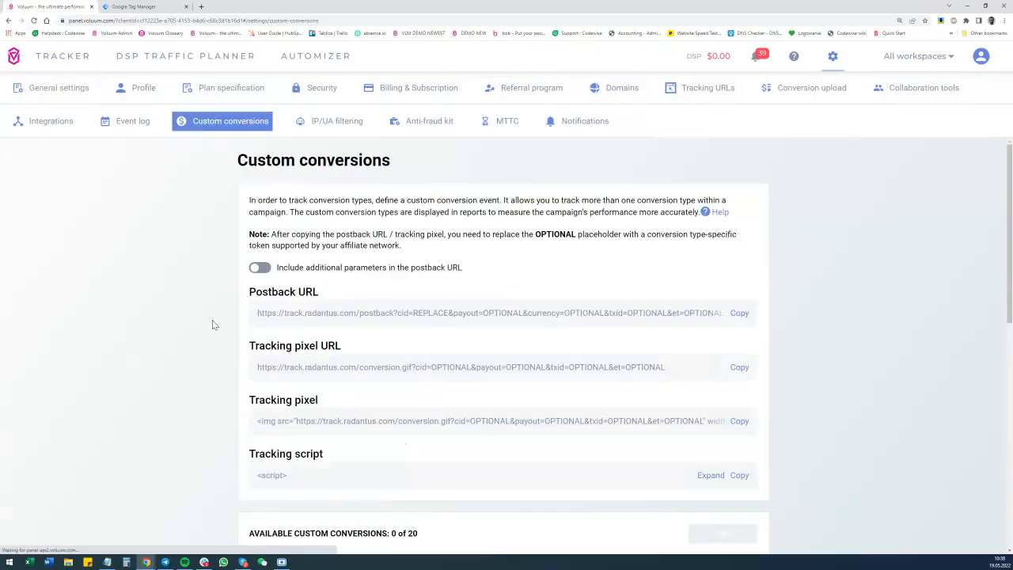
pyautogui.scroll(-3, 212, 321)
pyautogui.scroll(-2, 229, 326)
pyautogui.scroll(-1, 317, 431)
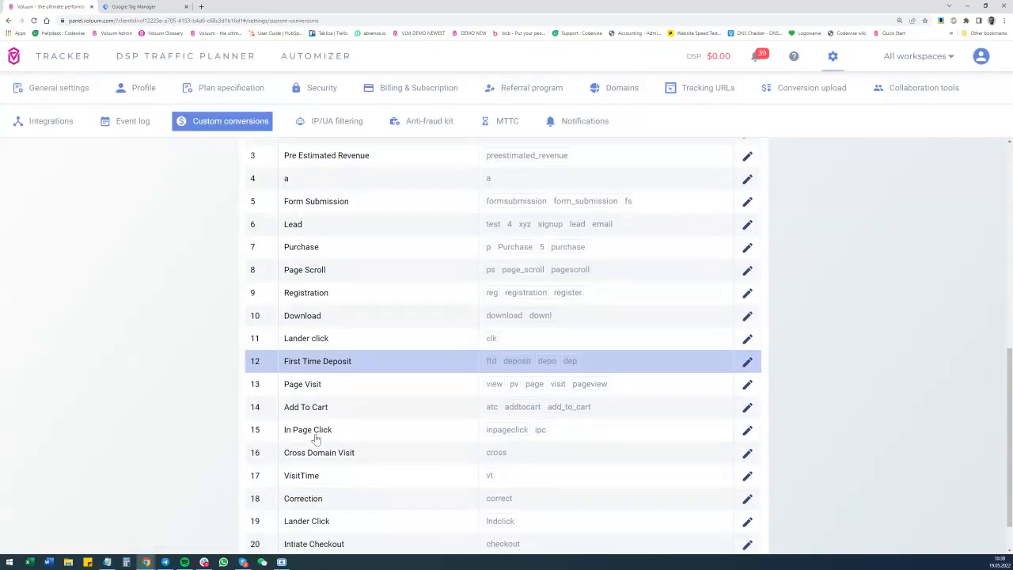
pyautogui.scroll(-1, 329, 428)
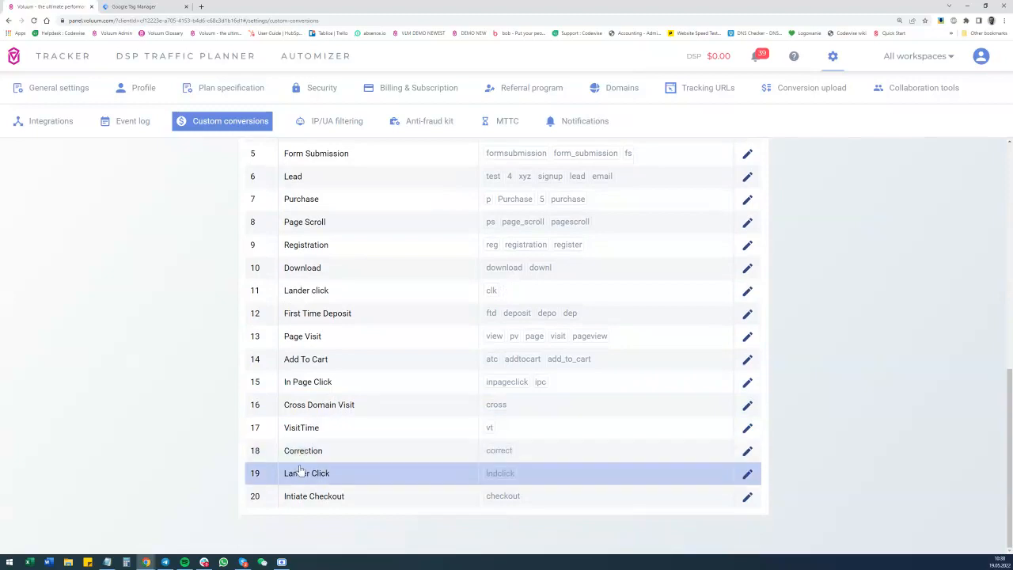
# Inspect the Lander click custom conversion with the et value clk, including its event settings, and close it without changes.
pyautogui.moveTo(284, 293); pyautogui.dragTo(337, 296)
pyautogui.moveTo(499, 291); pyautogui.dragTo(486, 294)
pyautogui.click(748, 292)
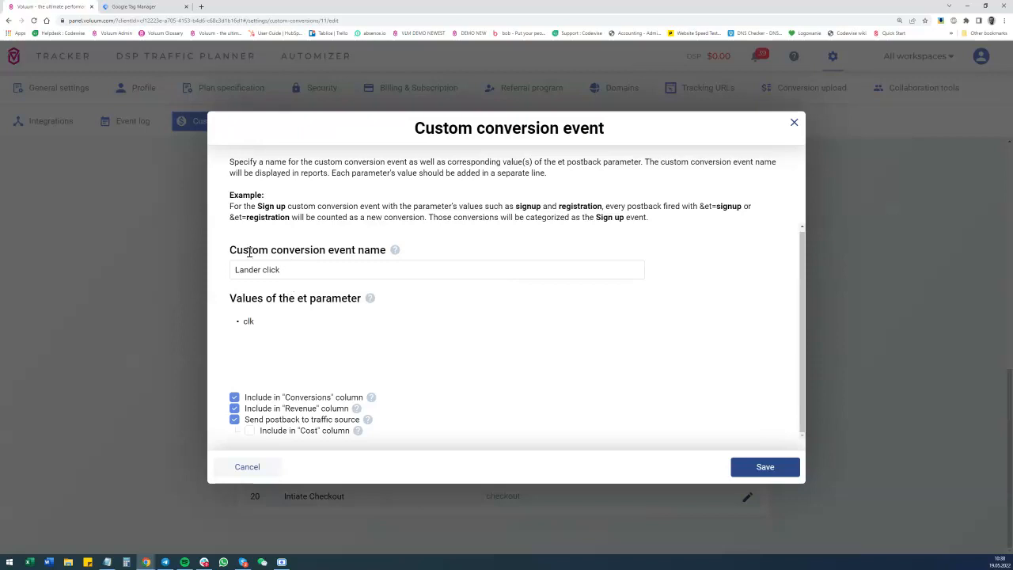
pyautogui.click(794, 123)
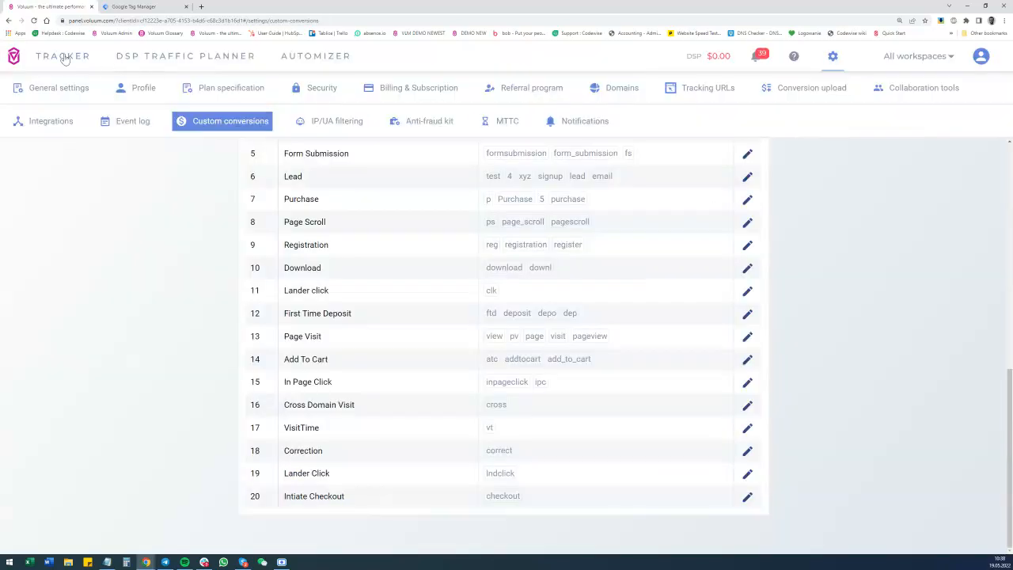
# Return to the tracker's campaigns, filter them by the copied campaign ID and open the matching Zeropark campaign for editing.
pyautogui.click(63, 56)
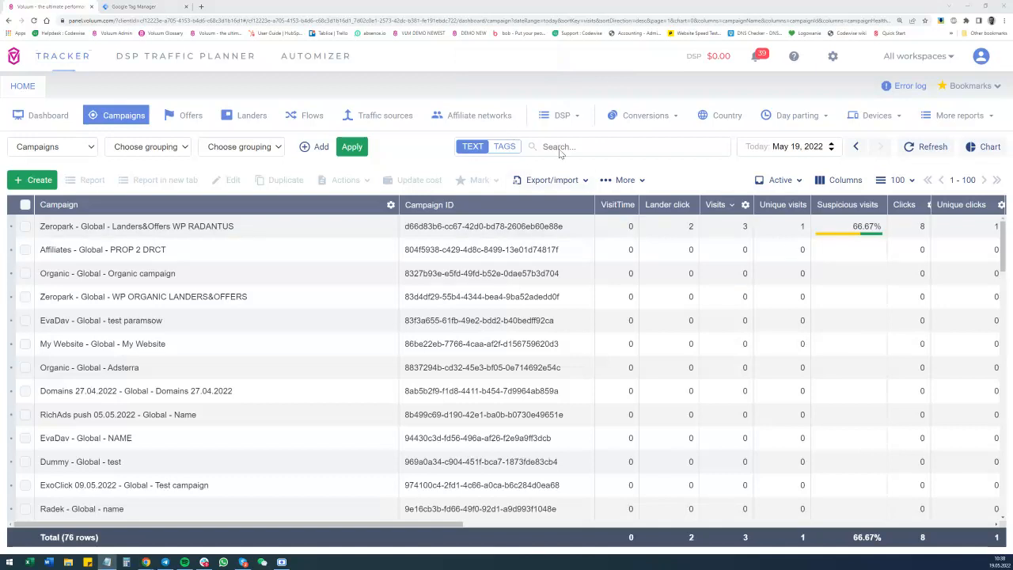
pyautogui.click(599, 146)
pyautogui.write('d66d83b6-cc67-42d0-bd78-2606eb60e88e')
pyautogui.press('Return')
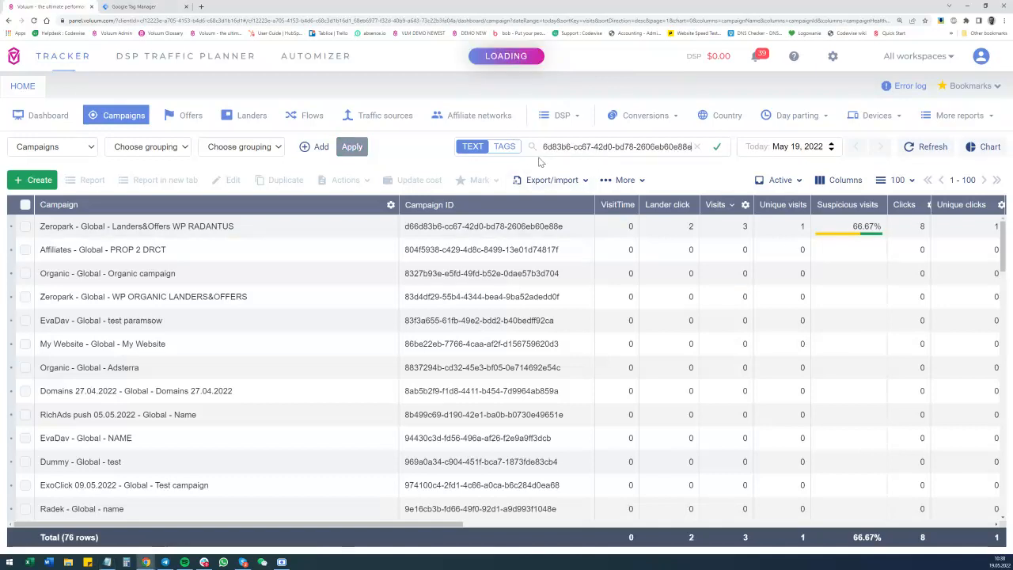
pyautogui.click(143, 234)
pyautogui.click(215, 184)
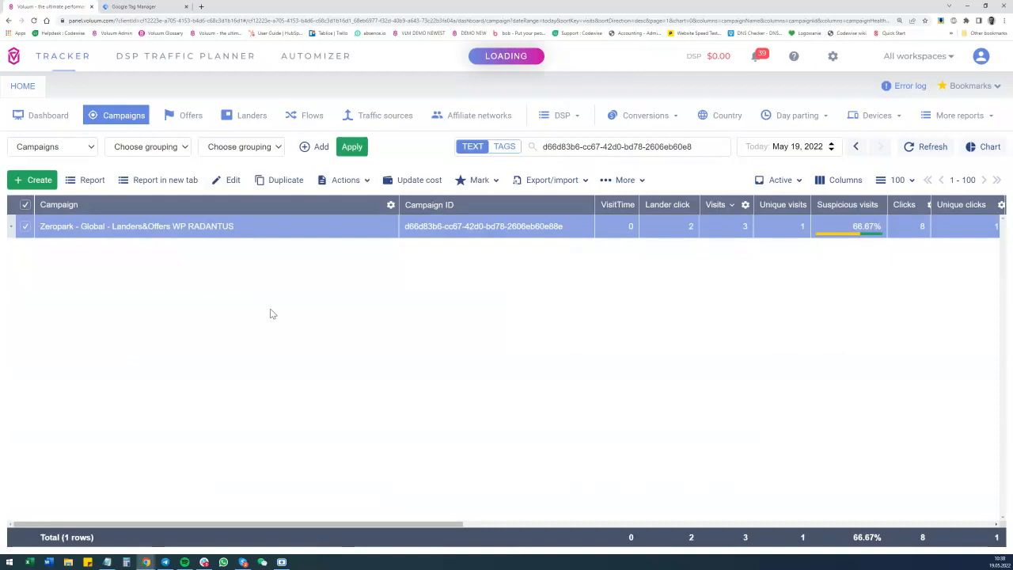
pyautogui.scroll(-3, 288, 319)
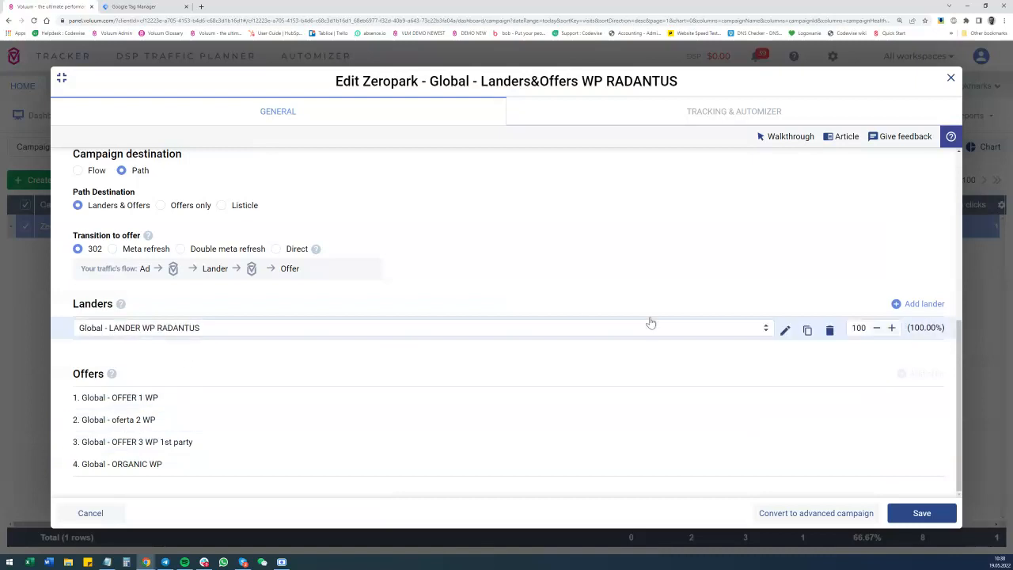
# Open Global - LANDER WP RADANTUS for editing and examine the click={clickid} parameter in its lander URL.
pyautogui.click(783, 330)
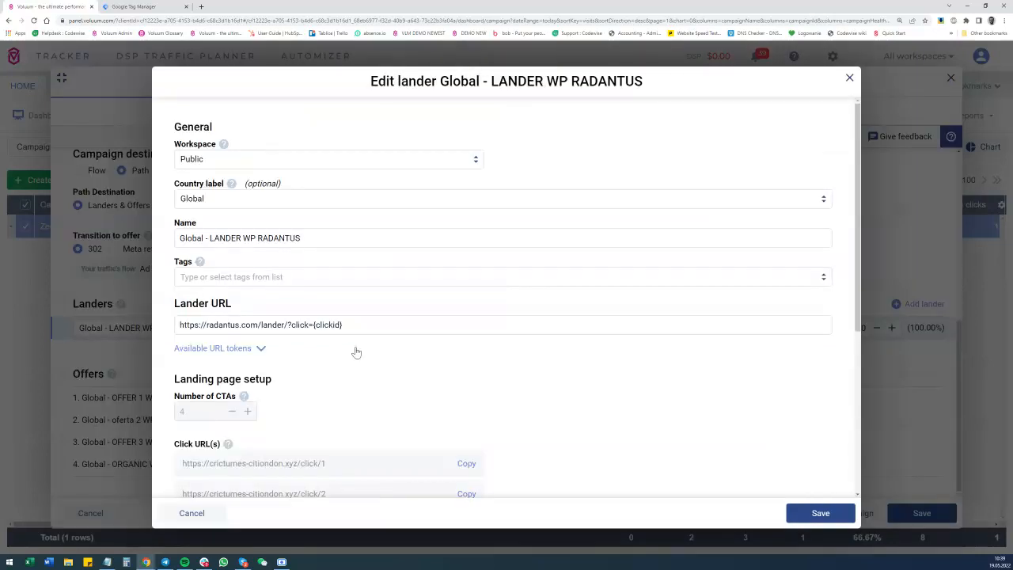
pyautogui.doubleClick(293, 325)
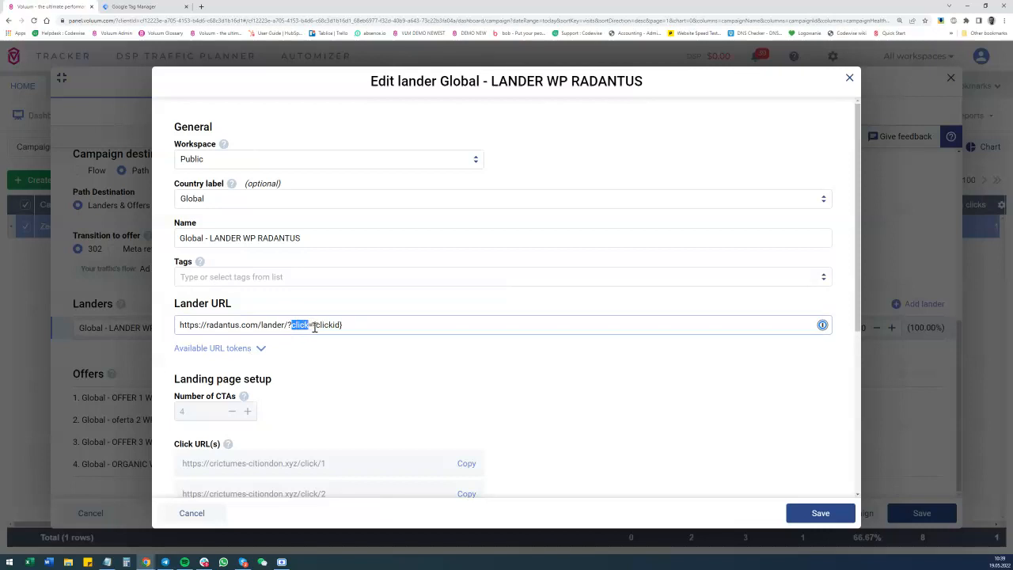
pyautogui.moveTo(314, 324); pyautogui.dragTo(356, 327)
pyautogui.moveTo(292, 325); pyautogui.dragTo(316, 325)
# Switch to Google Tag Manager, inspect the user-defined click URL variable's component type and query key, and close it.
pyautogui.click(130, 6)
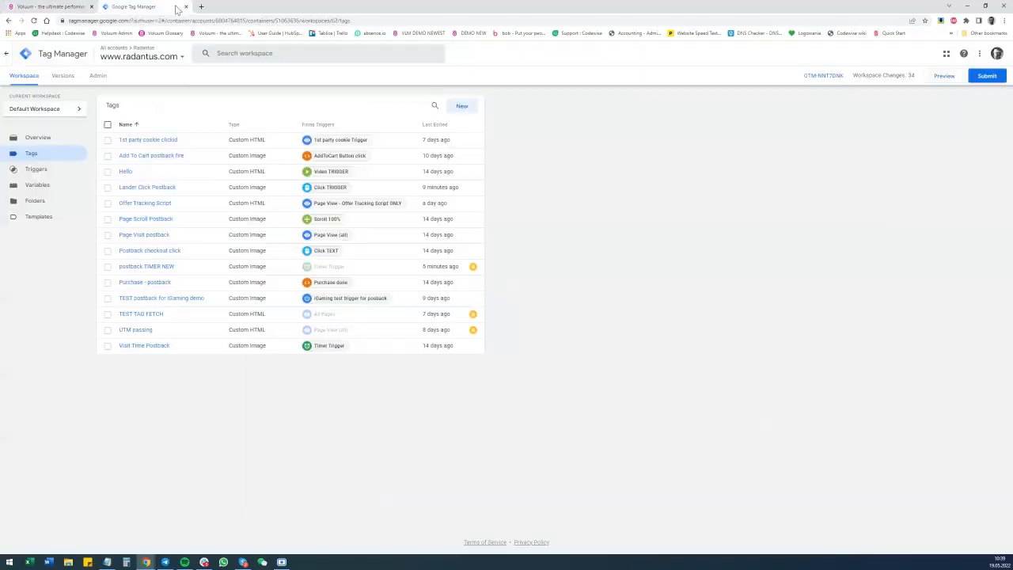
pyautogui.click(37, 184)
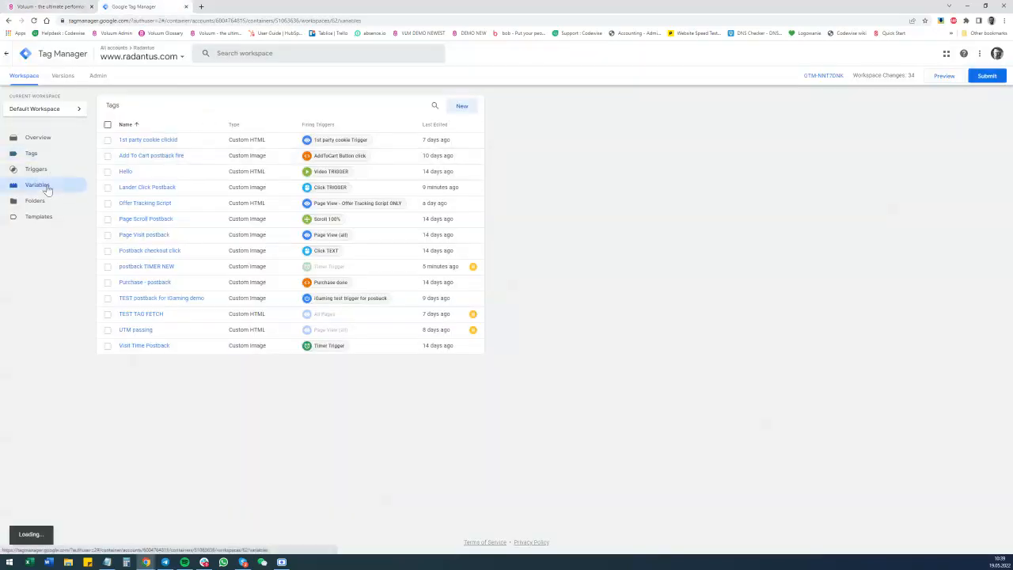
pyautogui.scroll(-1, 197, 236)
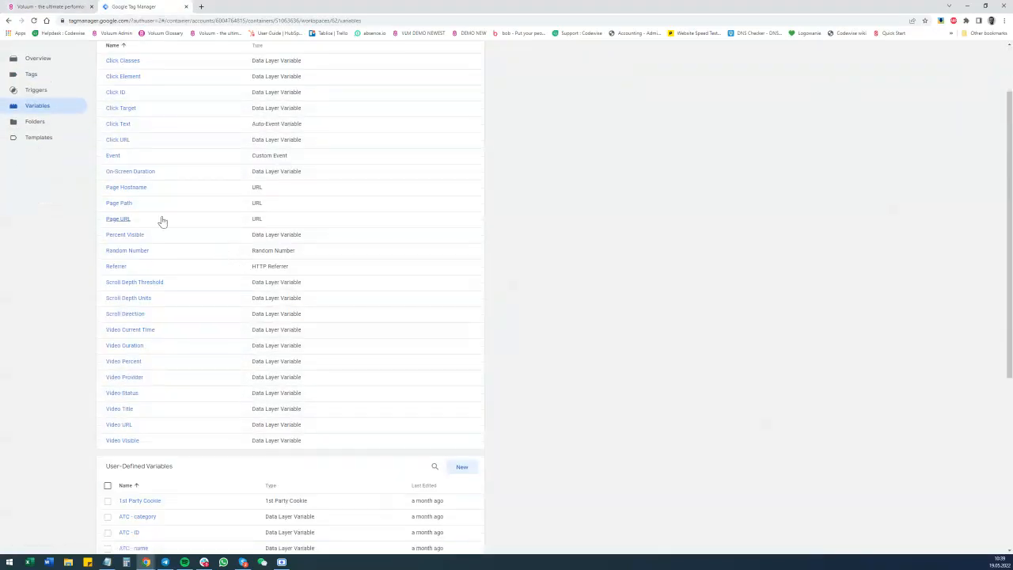
pyautogui.scroll(-4, 149, 164)
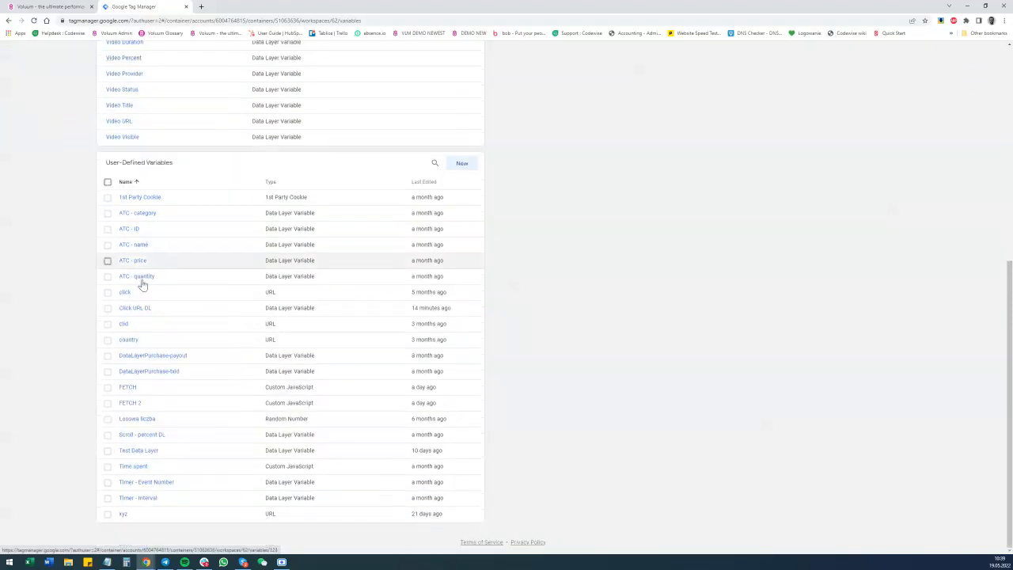
pyautogui.click(124, 293)
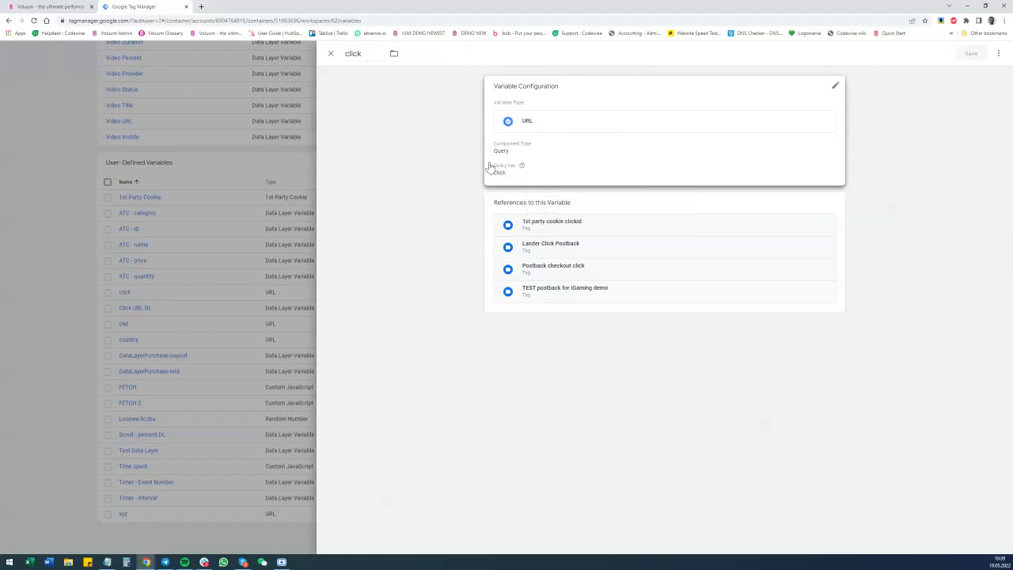
pyautogui.moveTo(521, 165)
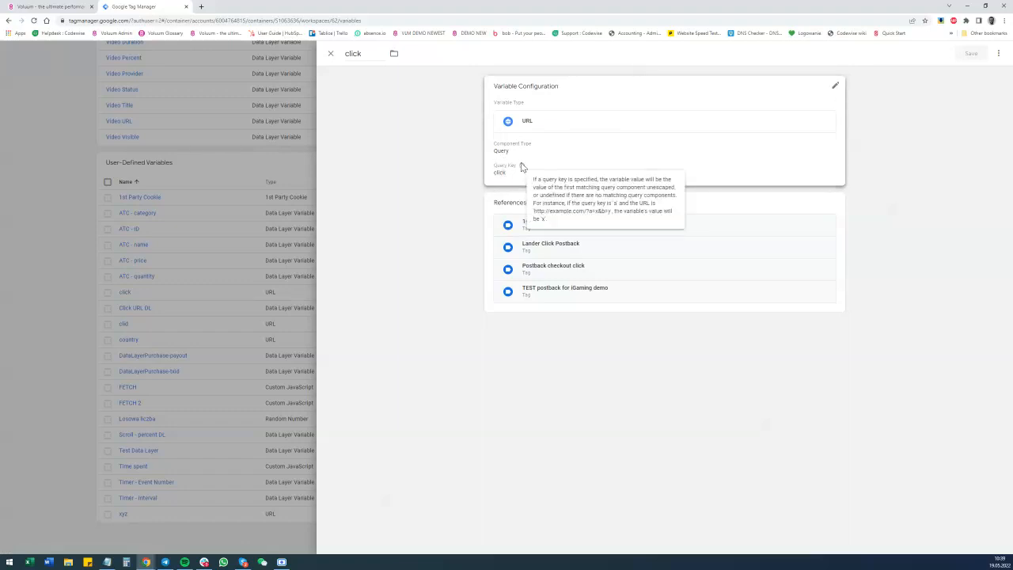
pyautogui.click(331, 53)
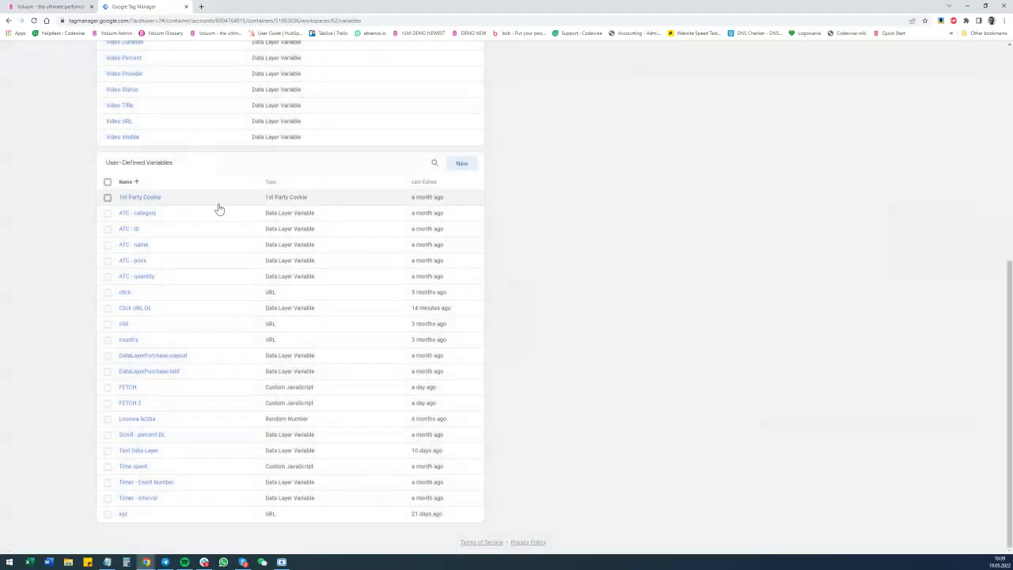
pyautogui.scroll(5, 219, 208)
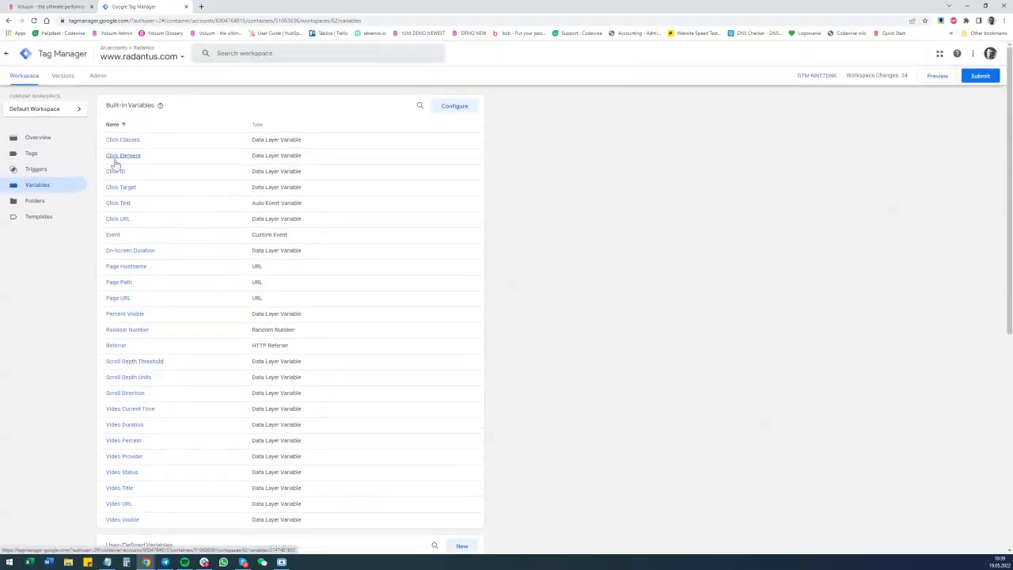
# Open the Click TRIGGER trigger's configuration and examine its Click URL condition.
pyautogui.click(45, 173)
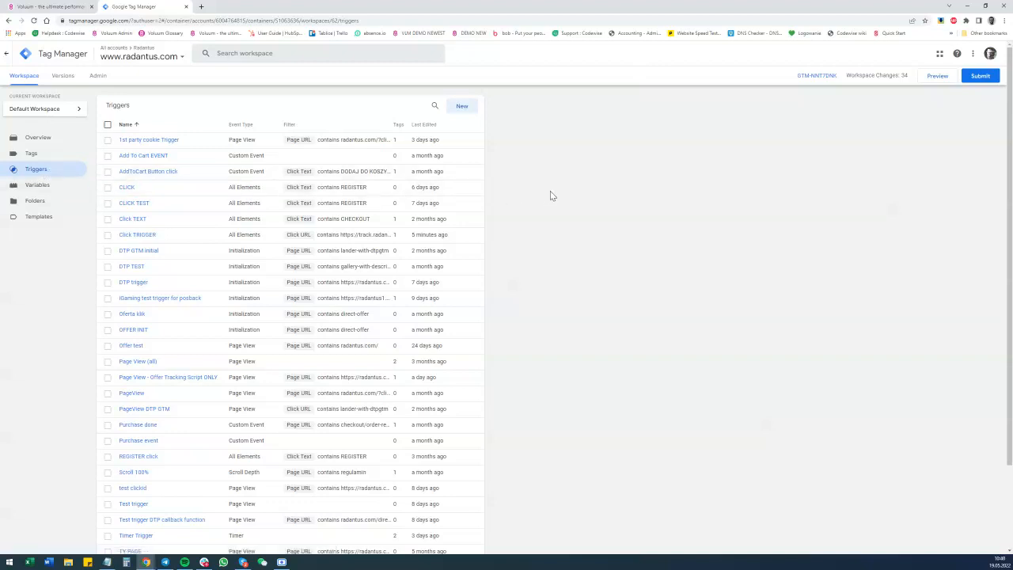
pyautogui.click(132, 237)
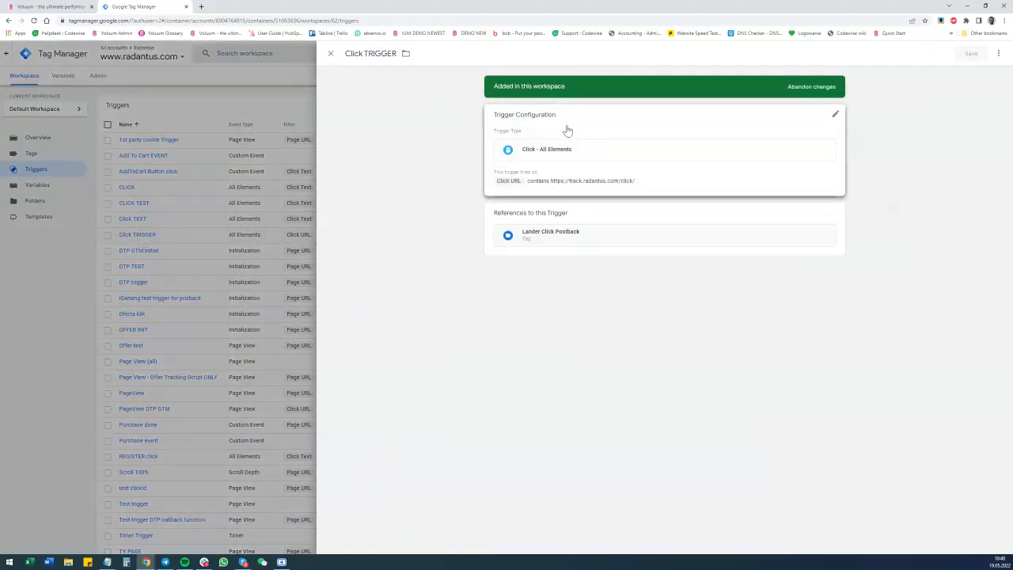
pyautogui.click(568, 154)
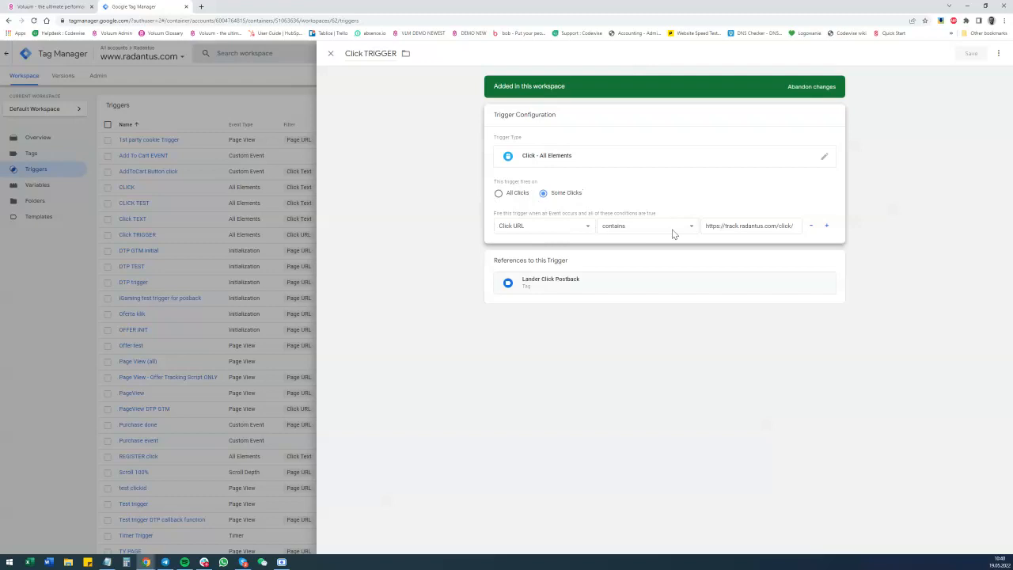
pyautogui.click(758, 227)
# Switch back to the lander in Voluum, change its workspace and set its tracking domain to track.radantus.com.
pyautogui.click(52, 6)
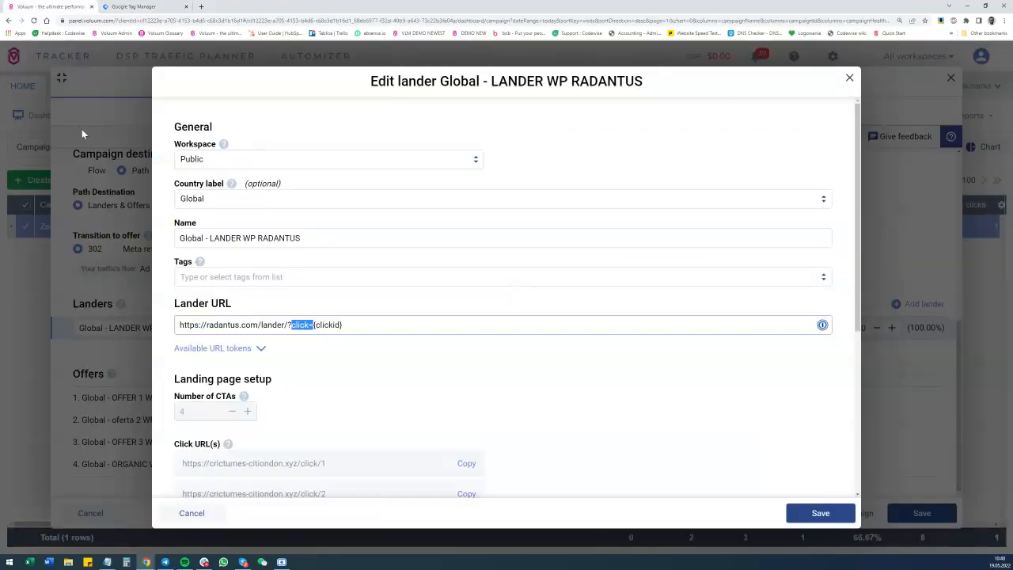
pyautogui.scroll(-2, 370, 297)
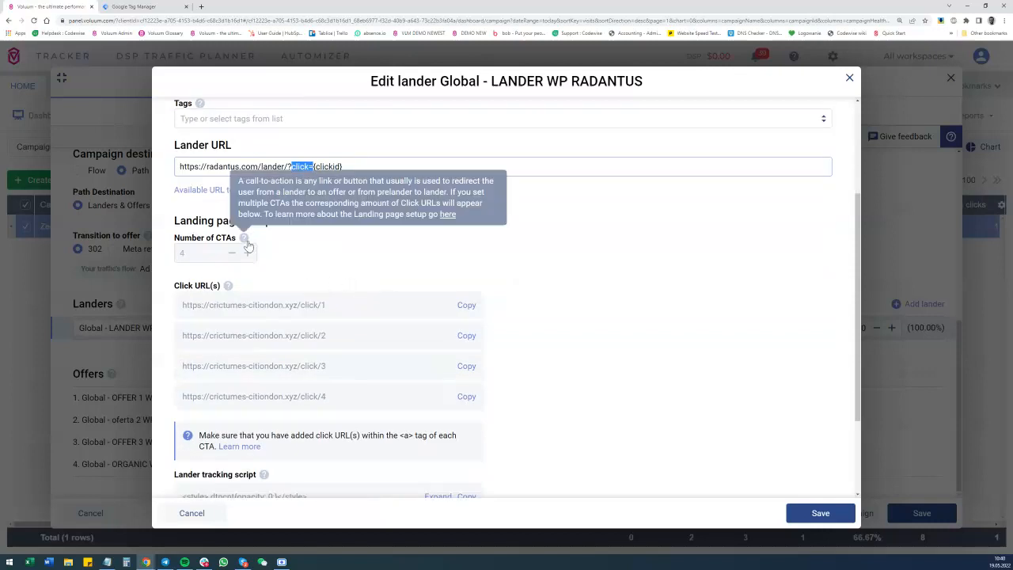
pyautogui.scroll(3, 253, 198)
pyautogui.click(231, 159)
pyautogui.click(229, 201)
pyautogui.scroll(-2, 340, 195)
pyautogui.click(295, 291)
pyautogui.click(278, 325)
pyautogui.scroll(-2, 280, 326)
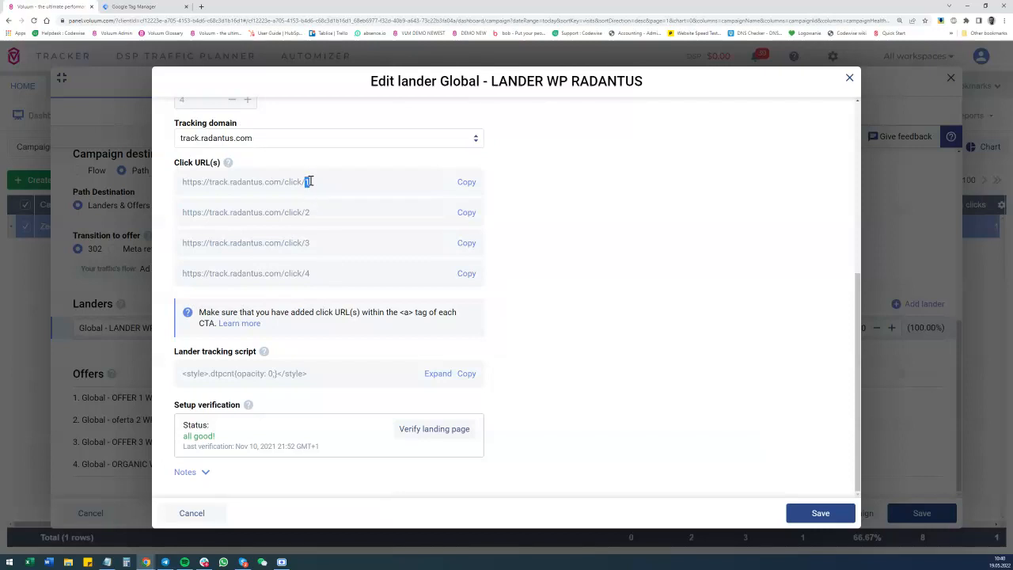
pyautogui.doubleClick(308, 212)
pyautogui.click(307, 243)
pyautogui.doubleClick(307, 273)
pyautogui.moveTo(184, 182); pyautogui.dragTo(306, 193)
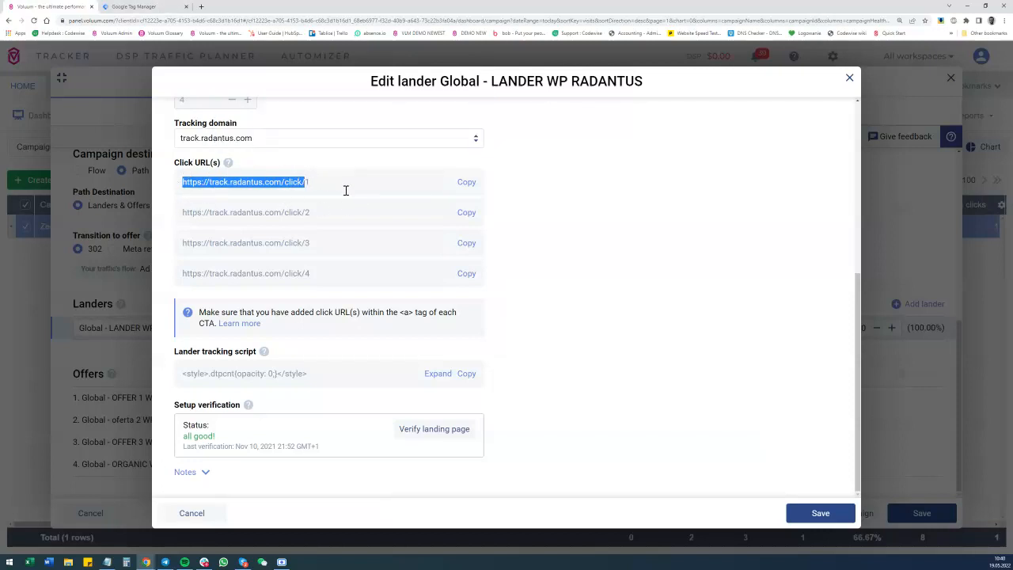
# Return to Google Tag Manager, close the click trigger unchanged and open the user-defined Click URL DL variable to examine its configuration.
pyautogui.click(166, 4)
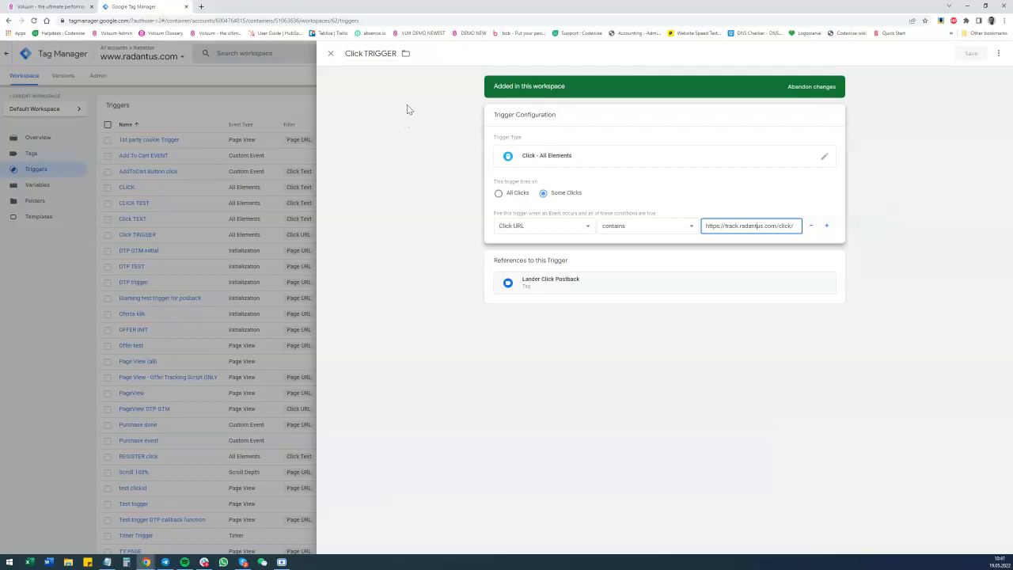
pyautogui.click(330, 54)
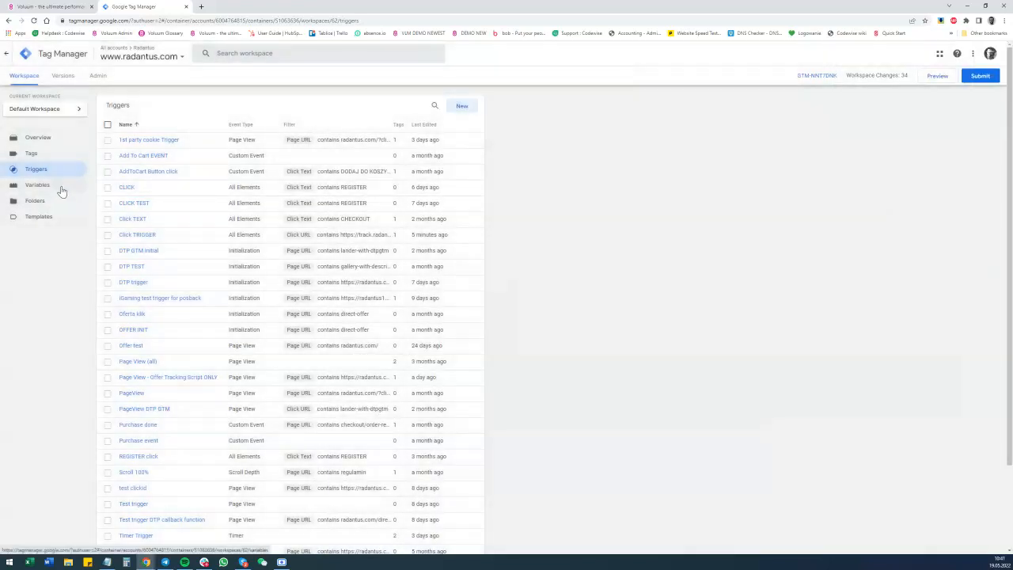
pyautogui.click(24, 188)
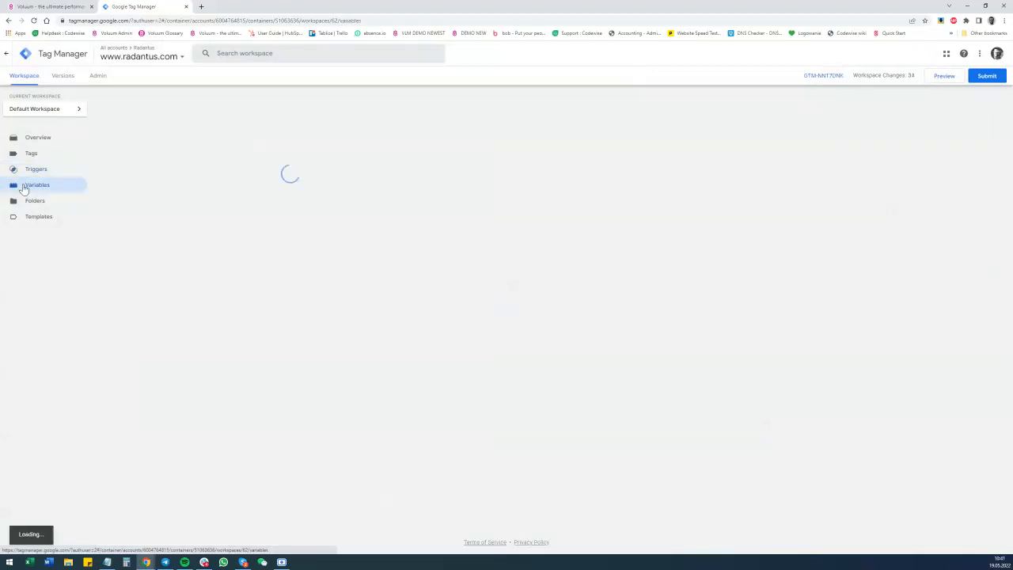
pyautogui.scroll(-5, 219, 237)
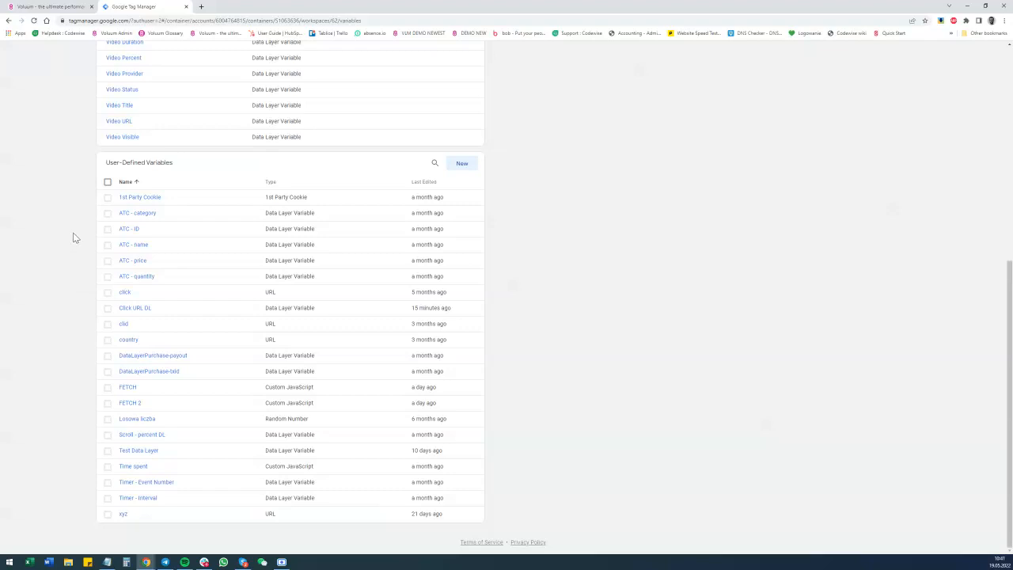
pyautogui.click(143, 307)
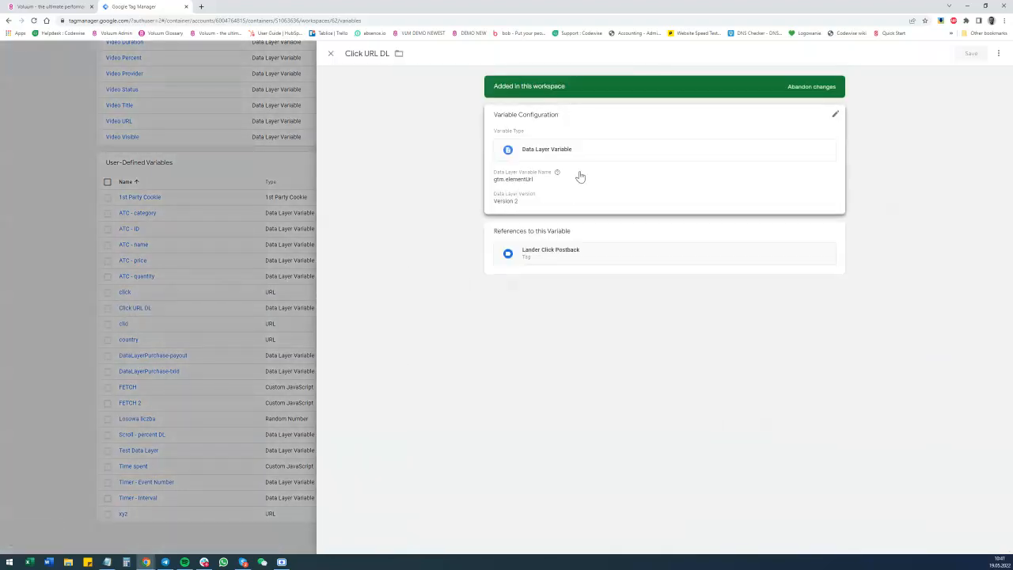
# Examine the gtm.elementUrl data layer name in the Click URL DL variable's configuration and close the variable unchanged.
pyautogui.click(511, 180)
pyautogui.moveTo(502, 194); pyautogui.dragTo(540, 193)
pyautogui.click(515, 174)
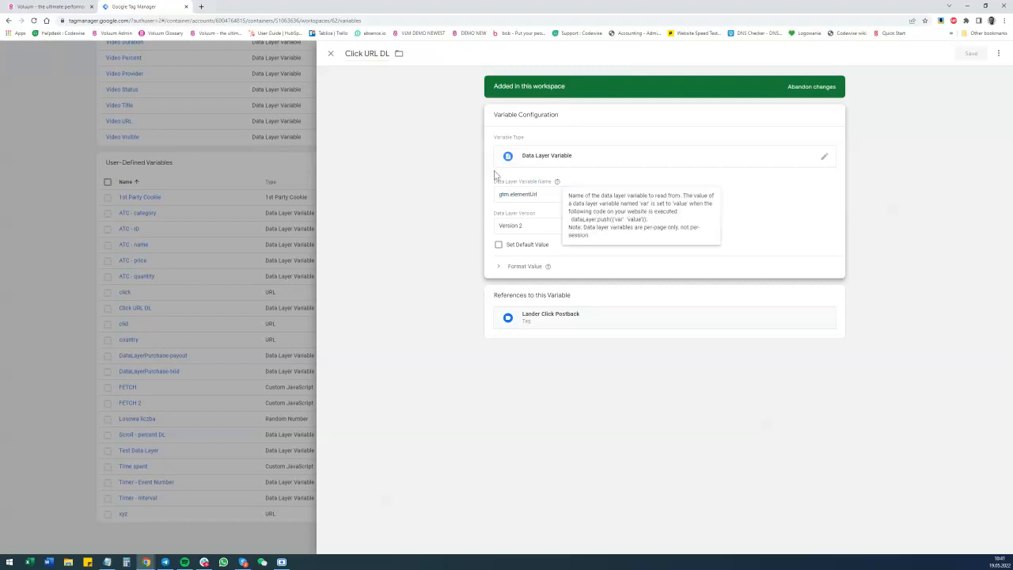
pyautogui.click(330, 53)
pyautogui.scroll(10, 232, 152)
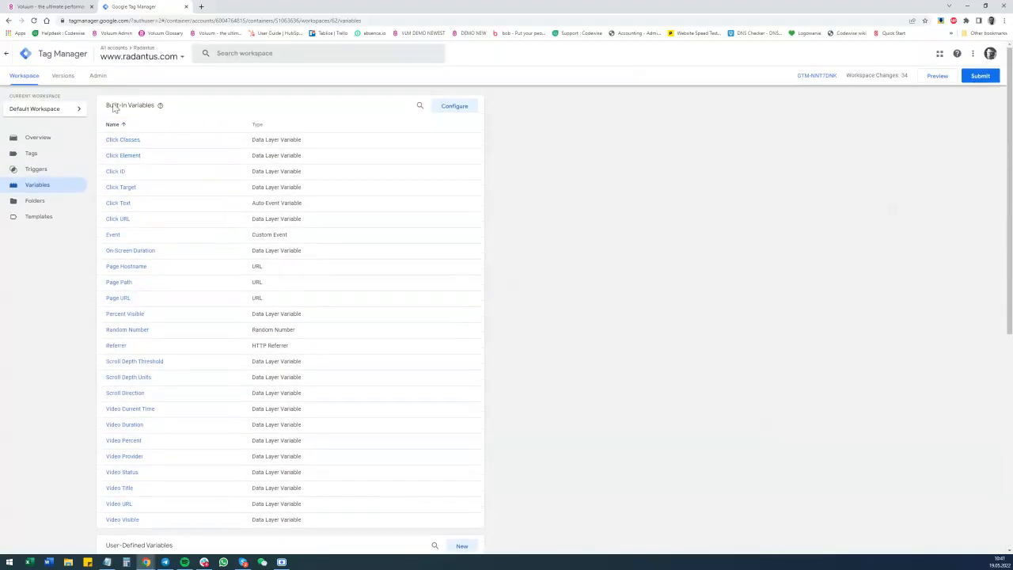
# Open the Lander Click Postback tag, examine its Click TRIGGER firing trigger and return to the tag.
pyautogui.click(49, 153)
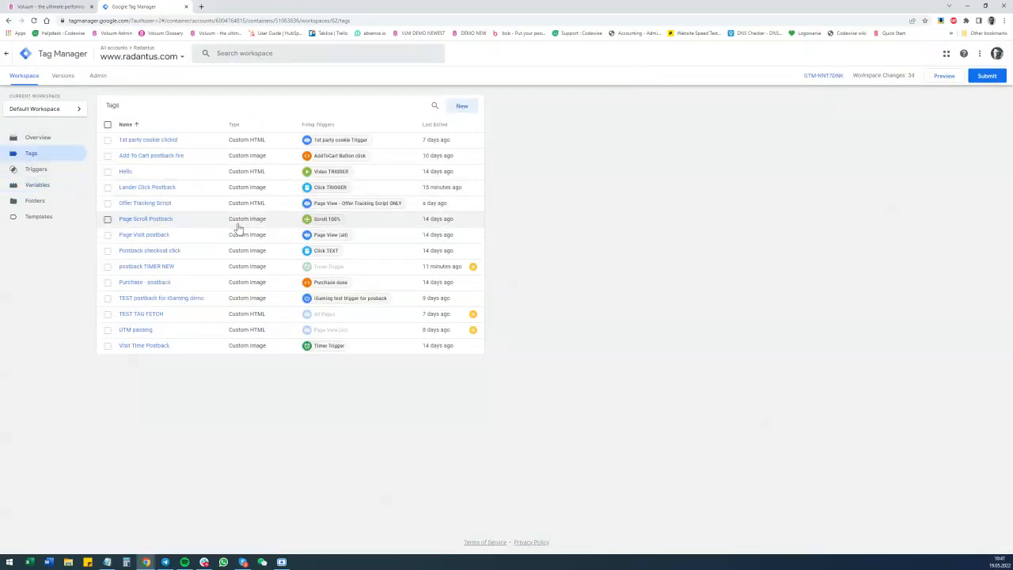
pyautogui.click(142, 188)
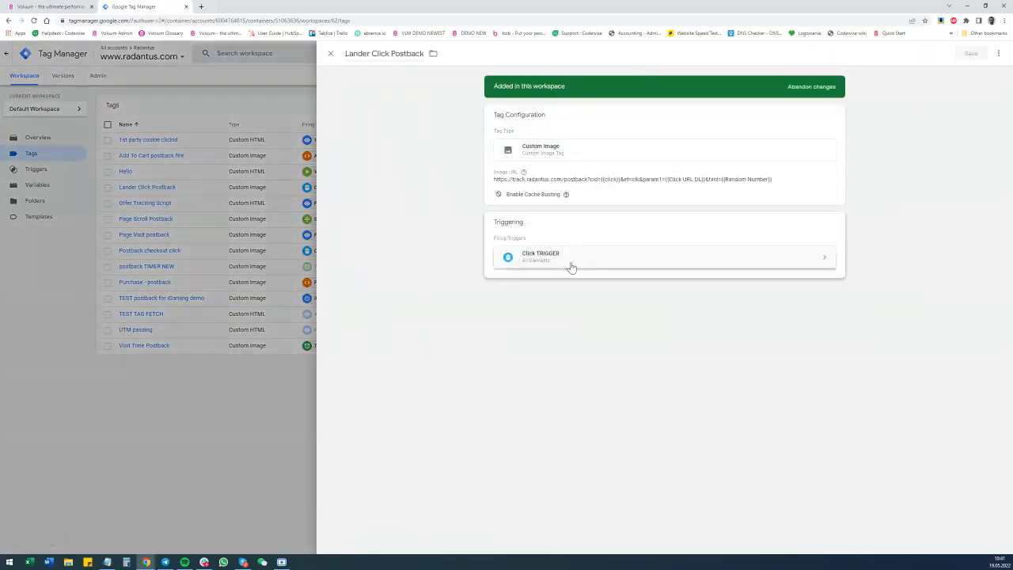
pyautogui.click(572, 267)
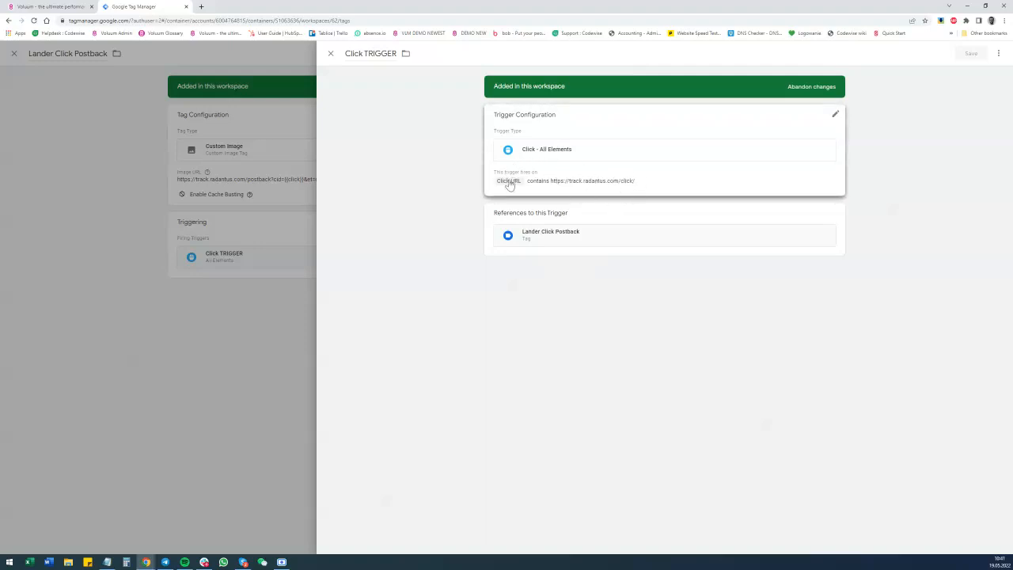
pyautogui.click(332, 54)
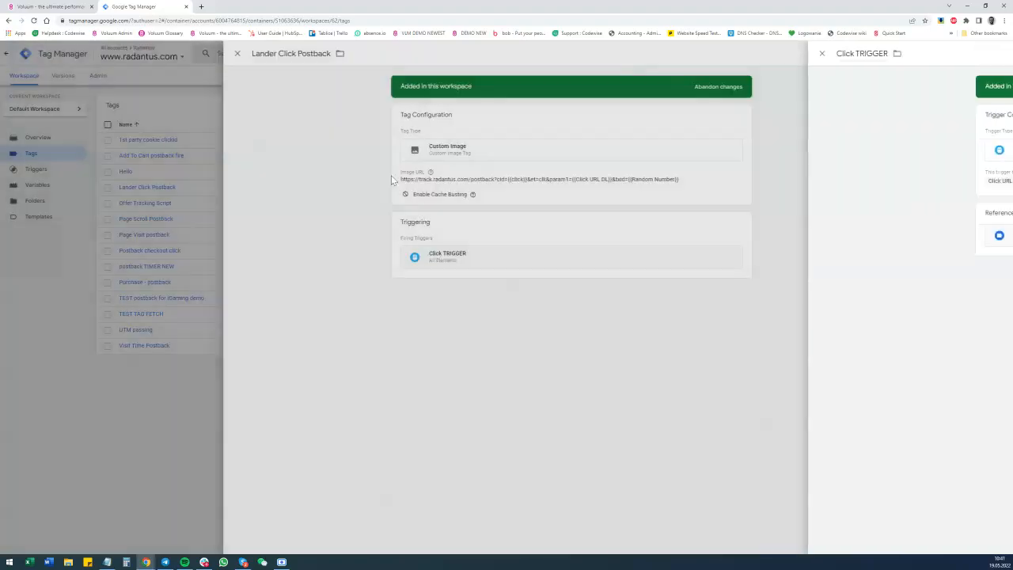
# Open the tag's configuration and examine the start of its image URL up to the cid and et parameters.
pyautogui.click(578, 197)
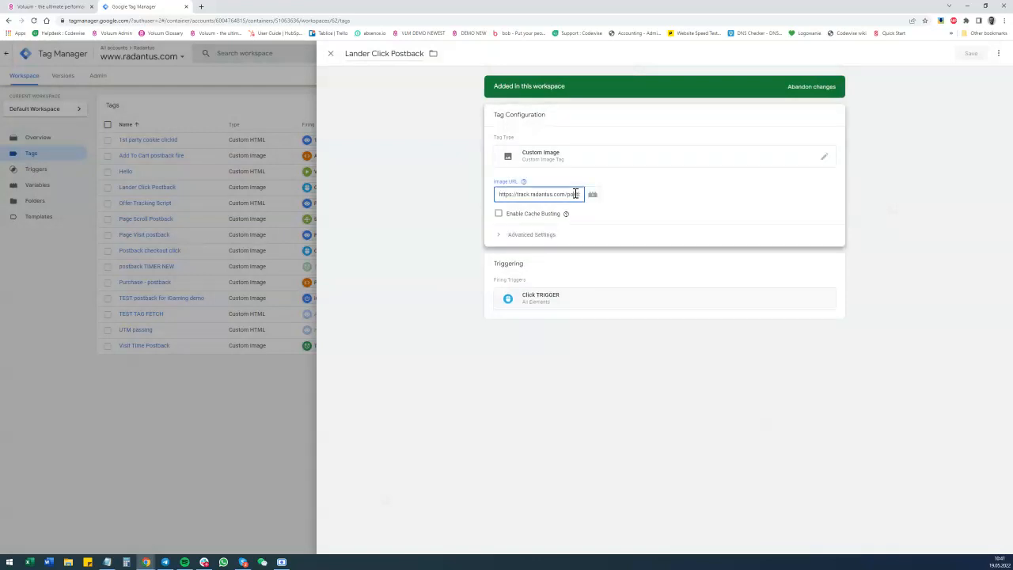
pyautogui.write('back?cid={{click')
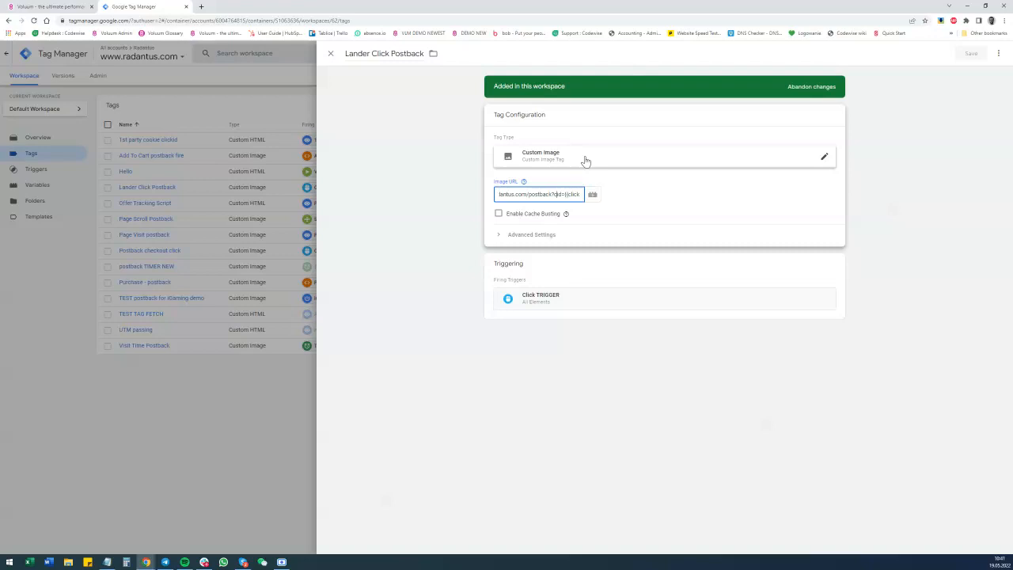
pyautogui.write('}}&et=clk&')
# Switch to Voluum, save the edited lander, accept selecting a lander with multiple offers and save the campaign.
pyautogui.click(48, 6)
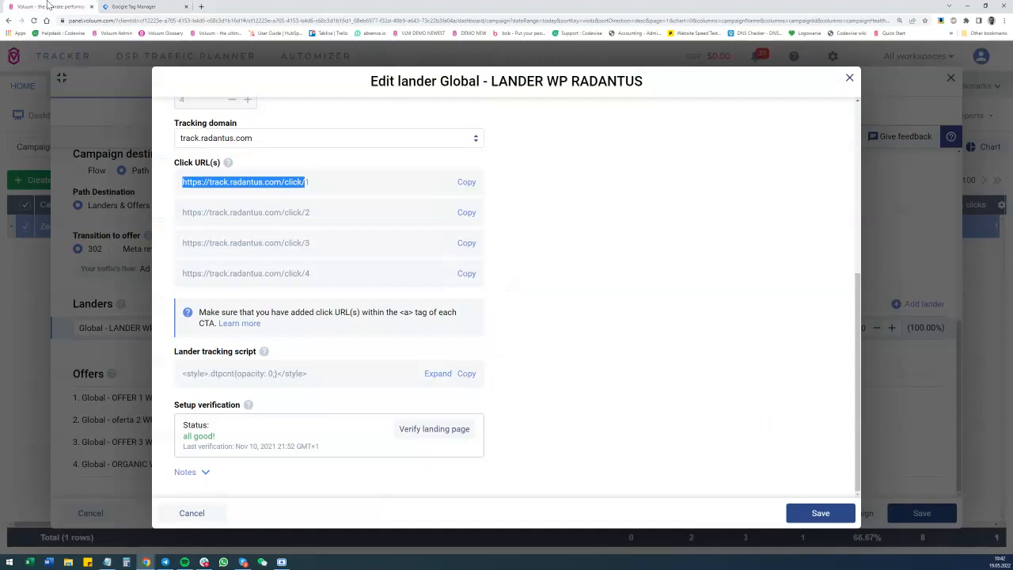
pyautogui.click(850, 77)
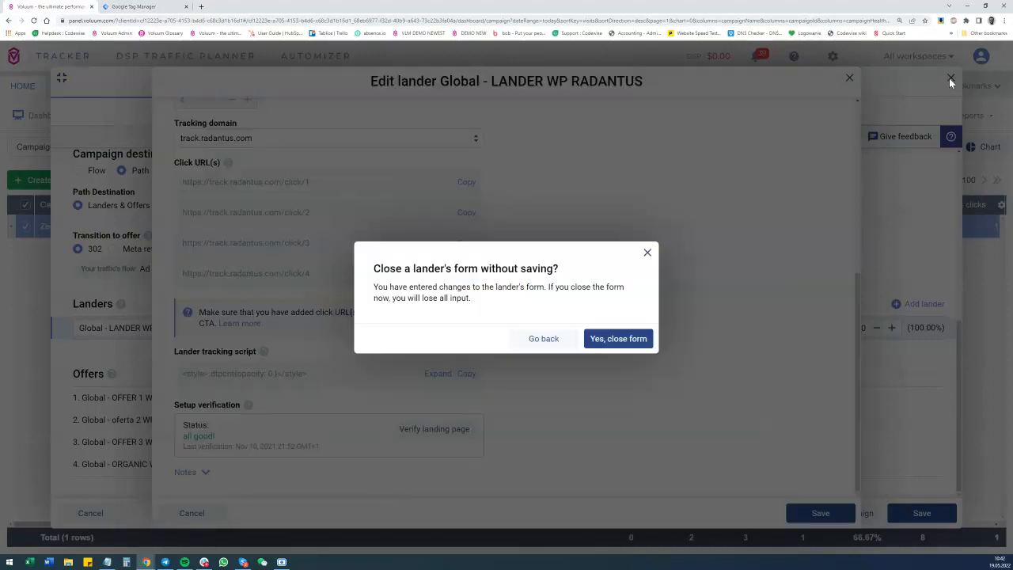
pyautogui.click(647, 252)
pyautogui.click(835, 514)
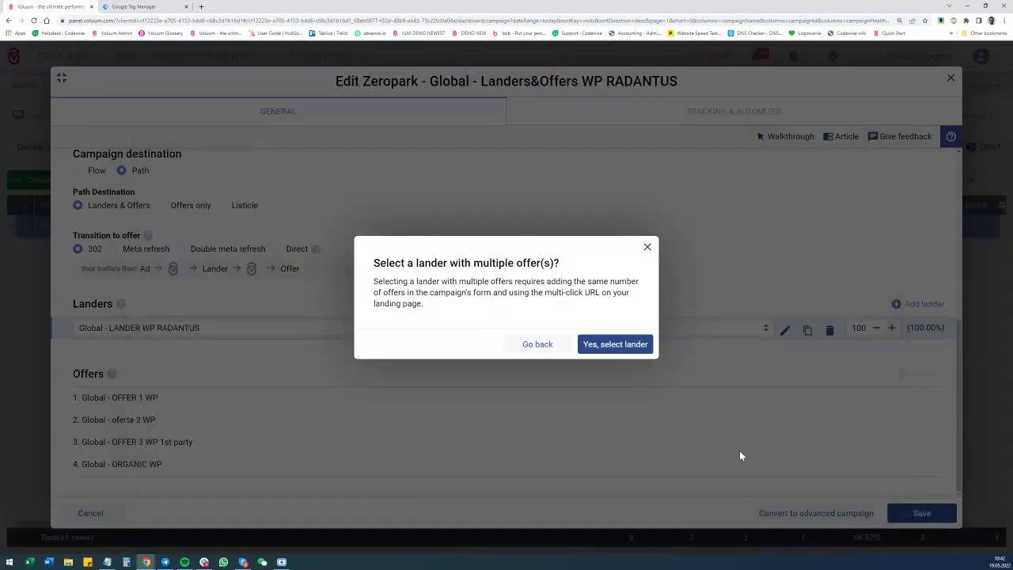
pyautogui.click(625, 350)
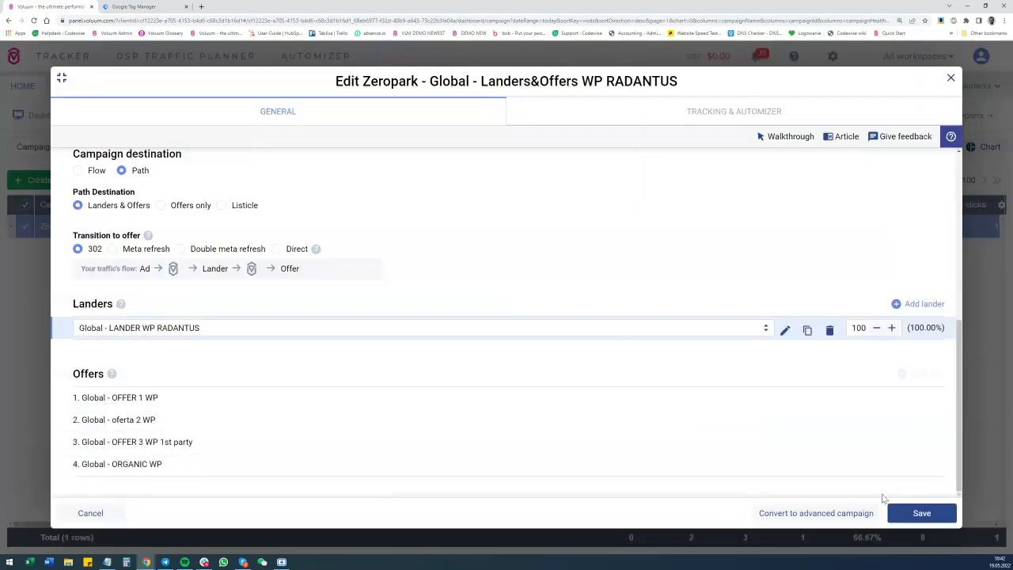
pyautogui.click(910, 511)
# Open Voluum's custom conversions settings and highlight the clk parameter of the Lander click conversion.
pyautogui.click(833, 56)
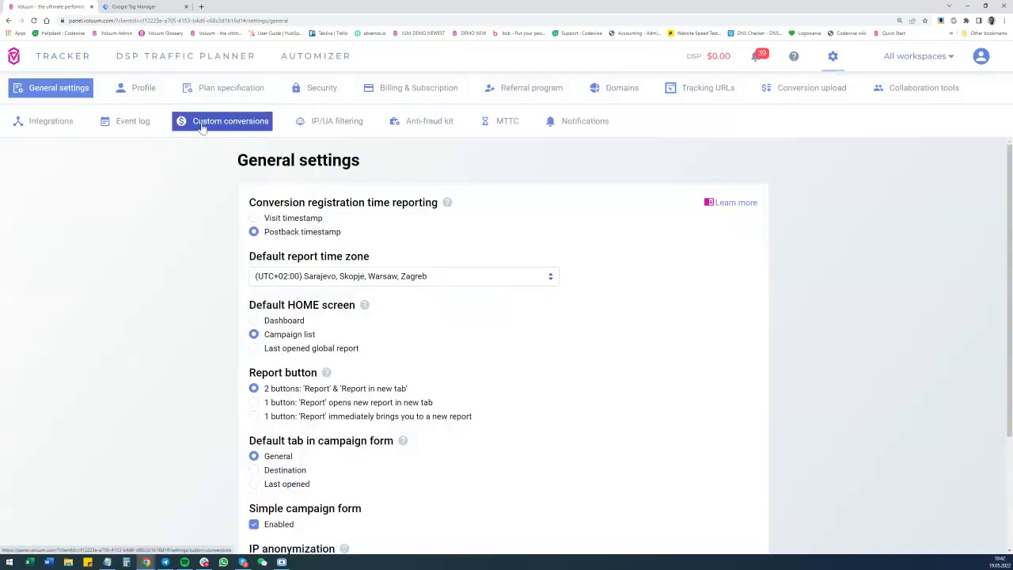
pyautogui.click(201, 125)
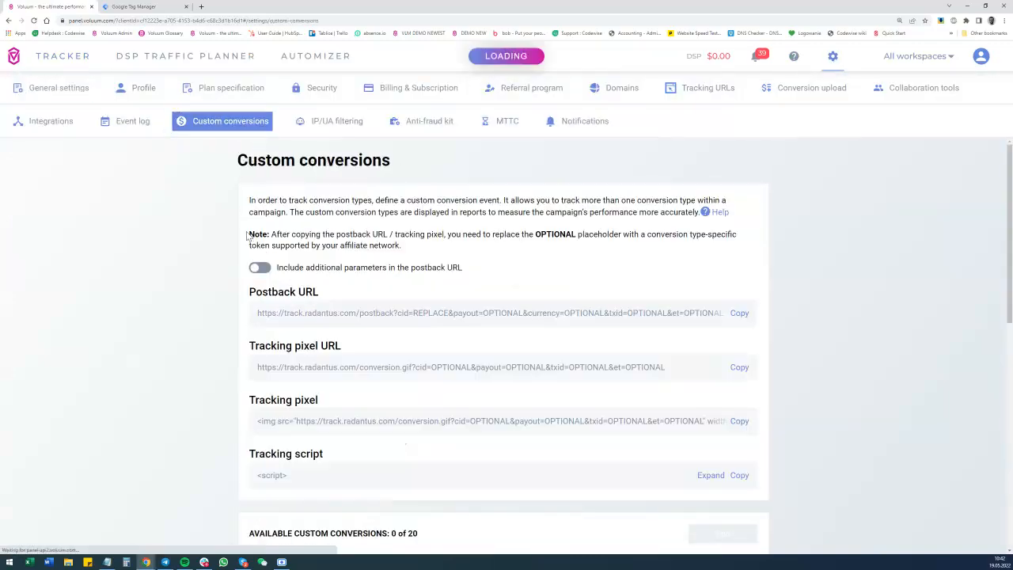
pyautogui.scroll(-10, 339, 309)
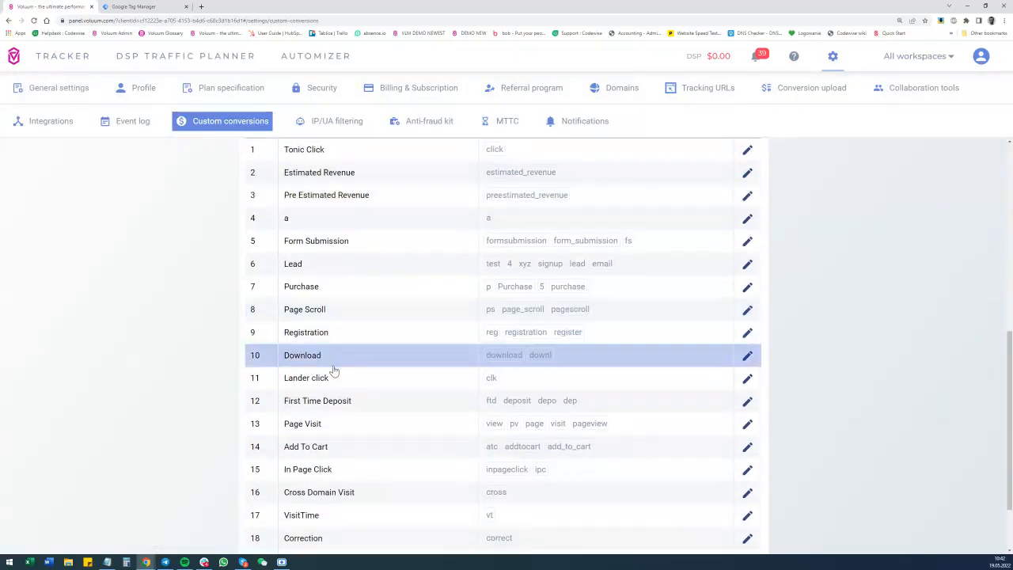
pyautogui.doubleClick(490, 379)
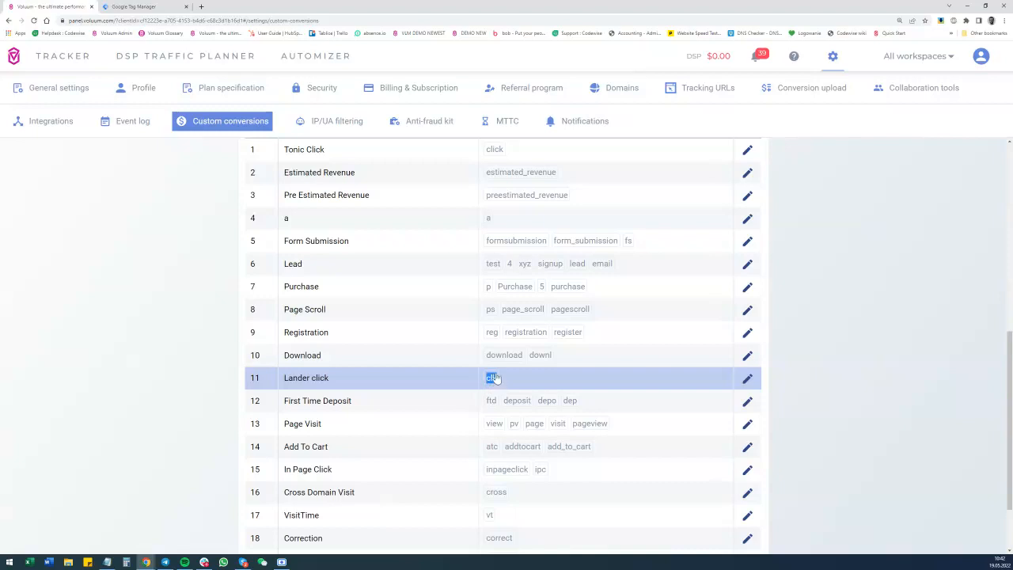
# Return to Google Tag Manager, read through the remaining parameters of the Lander Click Postback image URL and close the tag unchanged.
pyautogui.click(119, 7)
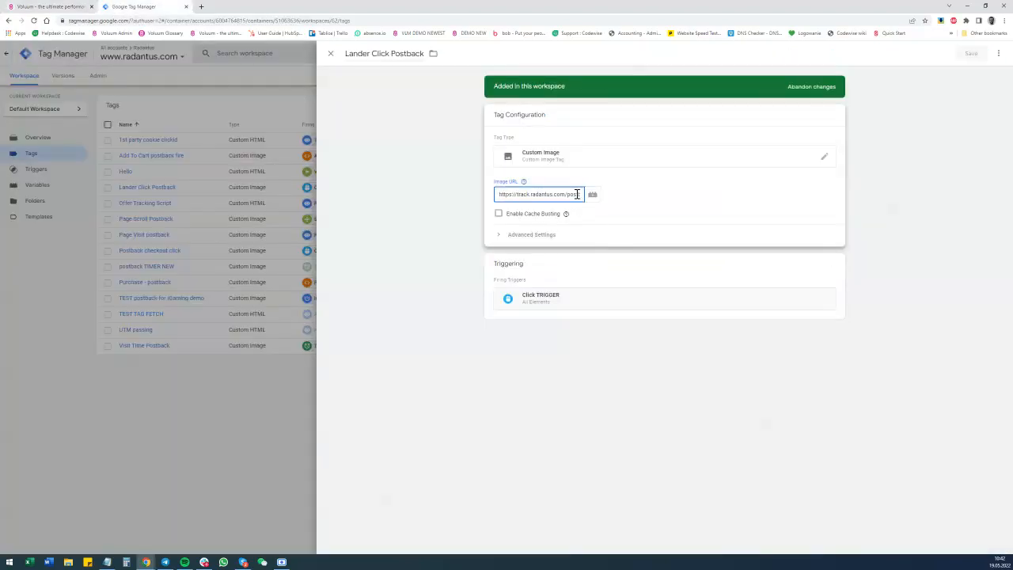
pyautogui.press('Right')
pyautogui.press('Right')
pyautogui.press('Right')
pyautogui.press('Right')
pyautogui.press('Right')
pyautogui.press('Right')
pyautogui.press('Right')
pyautogui.press('Right')
pyautogui.press('Right')
pyautogui.press('Right')
pyautogui.press('Right')
pyautogui.press('Right')
pyautogui.press('Right')
pyautogui.press('Right')
pyautogui.press('Right')
pyautogui.press('Right')
pyautogui.press('Right')
pyautogui.press('Right')
pyautogui.press('Right')
pyautogui.press('Right')
pyautogui.press('Right')
pyautogui.press('Right')
pyautogui.press('Right')
pyautogui.press('Right')
pyautogui.press('Right')
pyautogui.press('Right')
pyautogui.press('Right')
pyautogui.press('Right')
pyautogui.press('Right')
pyautogui.press('Right')
pyautogui.press('Right')
pyautogui.press('Right')
pyautogui.press('Right')
pyautogui.press('Right')
pyautogui.press('Right')
pyautogui.press('Right')
pyautogui.press('Right')
pyautogui.press('Right')
pyautogui.press('Right')
pyautogui.press('Right')
pyautogui.press('Right')
pyautogui.press('Right')
pyautogui.press('Right')
pyautogui.press('Right')
pyautogui.press('Right')
pyautogui.press('Right')
pyautogui.press('Right')
pyautogui.press('Right')
pyautogui.press('Right')
pyautogui.press('Right')
pyautogui.press('Right')
pyautogui.press('Right')
pyautogui.press('Right')
pyautogui.press('Right')
pyautogui.press('Right')
pyautogui.press('Right')
pyautogui.press('Right')
pyautogui.click(565, 214)
pyautogui.click(332, 56)
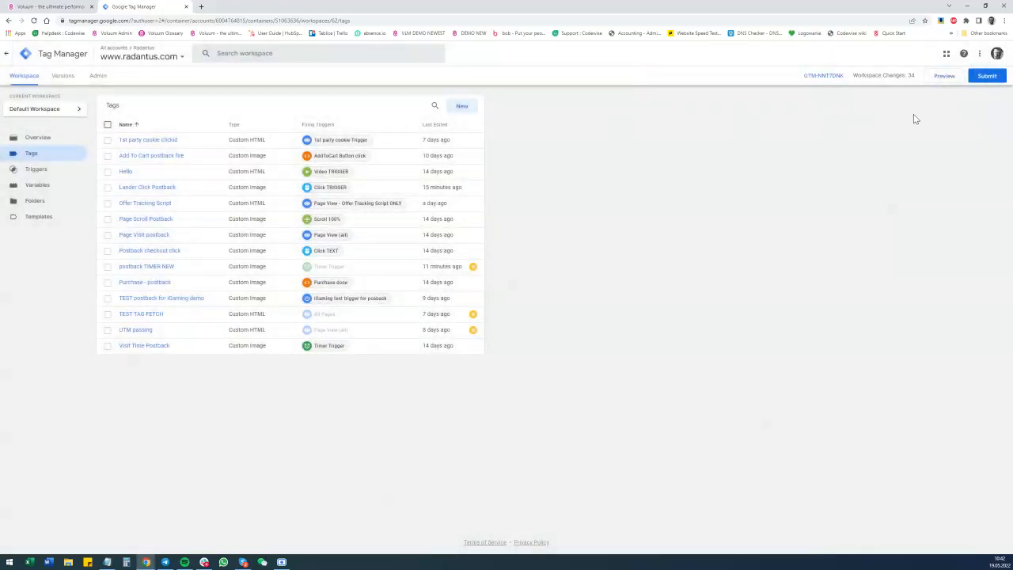
# Start the container's preview mode, switch to Voluum's campaign list and find the Zeropark Landers&Offers WP RADANTUS campaign by its campaign ID.
pyautogui.click(943, 81)
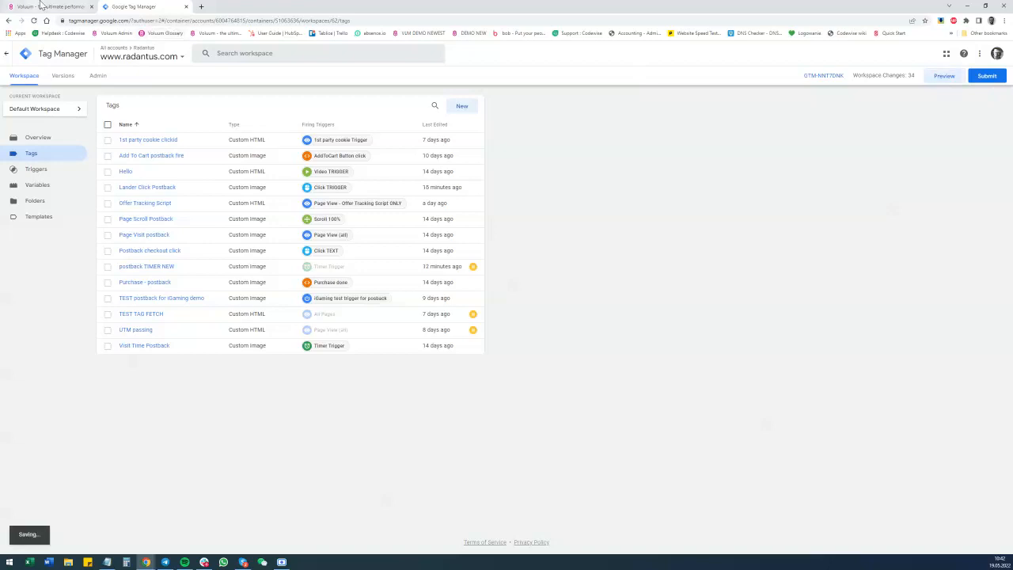
pyautogui.click(41, 6)
pyautogui.click(64, 57)
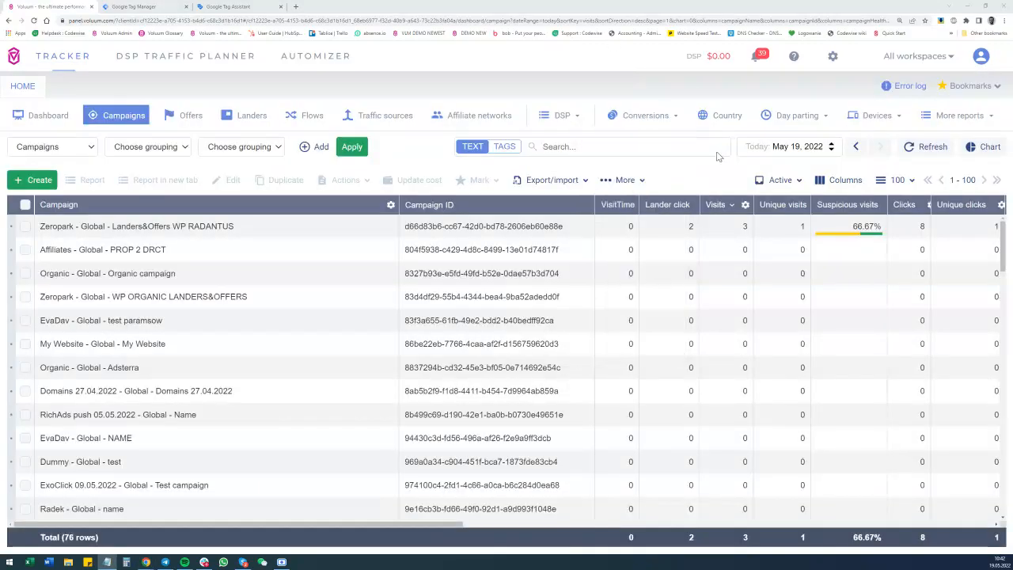
pyautogui.click(657, 145)
pyautogui.write('d66d83b6-cc67-42d0-bd78-2606eb60e88e')
pyautogui.press('Return')
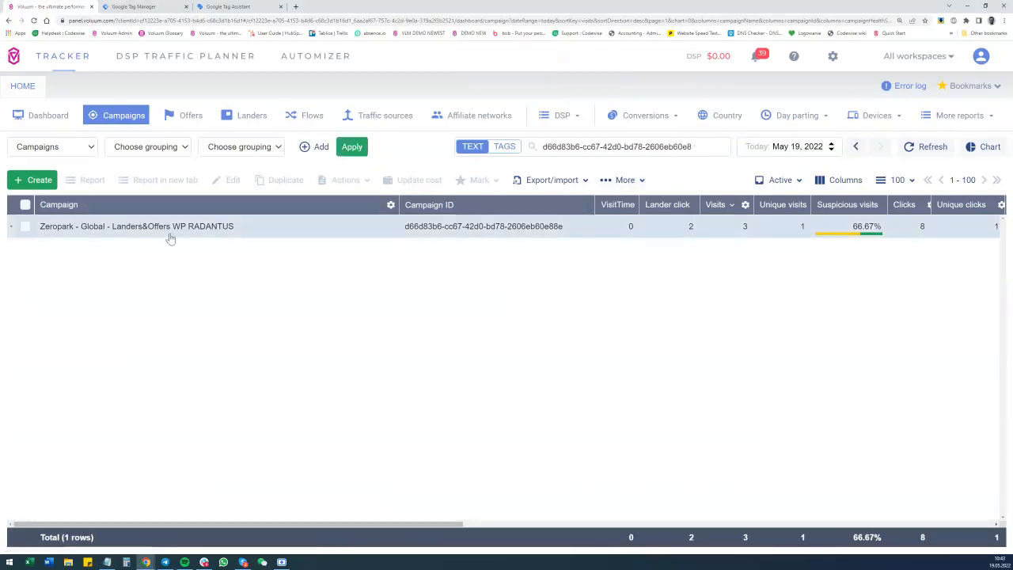
# Copy the Zeropark campaign's URL and connect Tag Assistant to the site with that URL.
pyautogui.rightClick(170, 238)
pyautogui.click(269, 413)
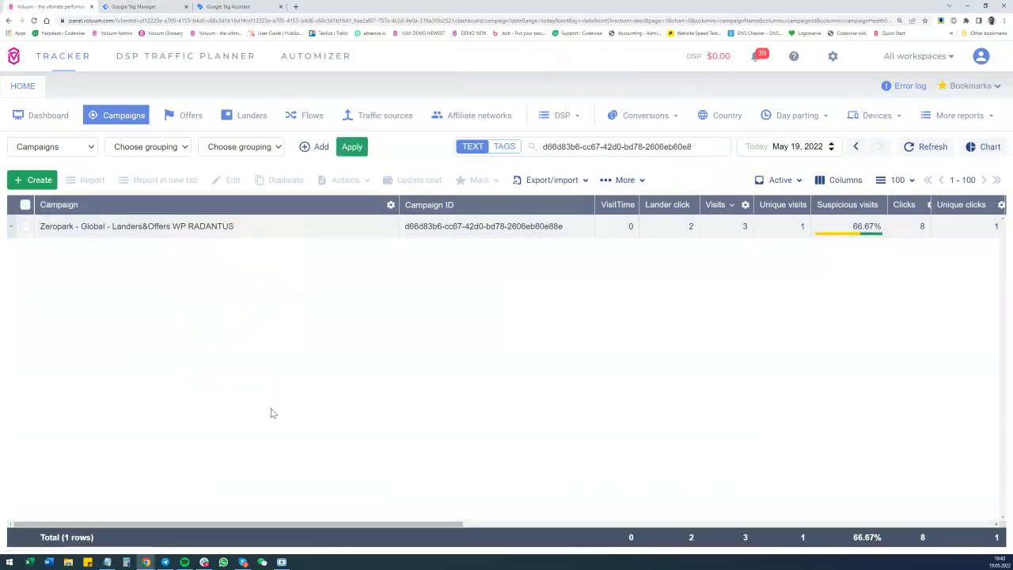
pyautogui.click(228, 6)
pyautogui.click(467, 231)
pyautogui.hotkey('ctrl', 'a')
pyautogui.hotkey('ctrl', 'v')
pyautogui.click(505, 254)
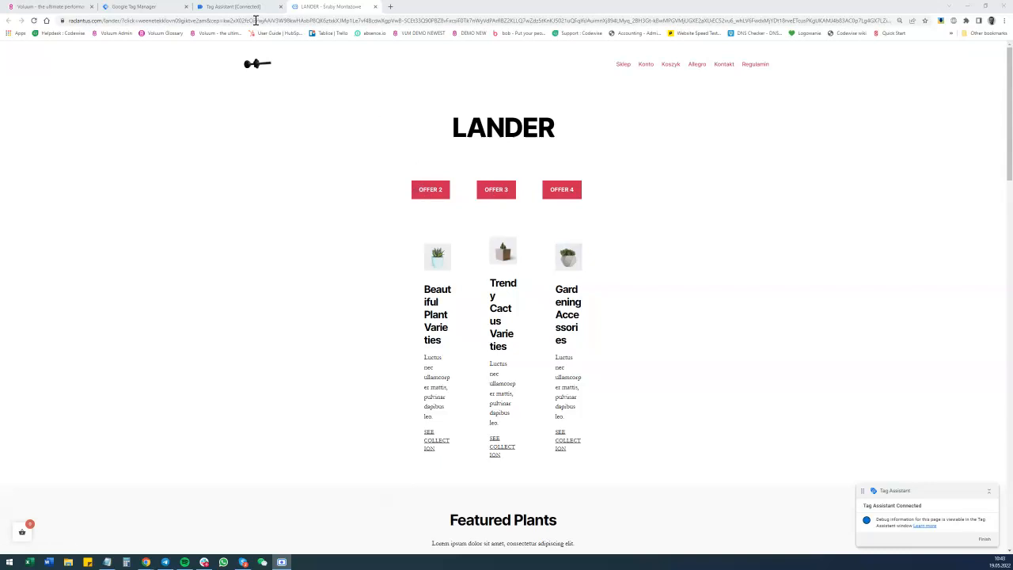
# Follow the OFFER 2 link on the lander and return to the connected Tag Assistant summary.
pyautogui.click(432, 192)
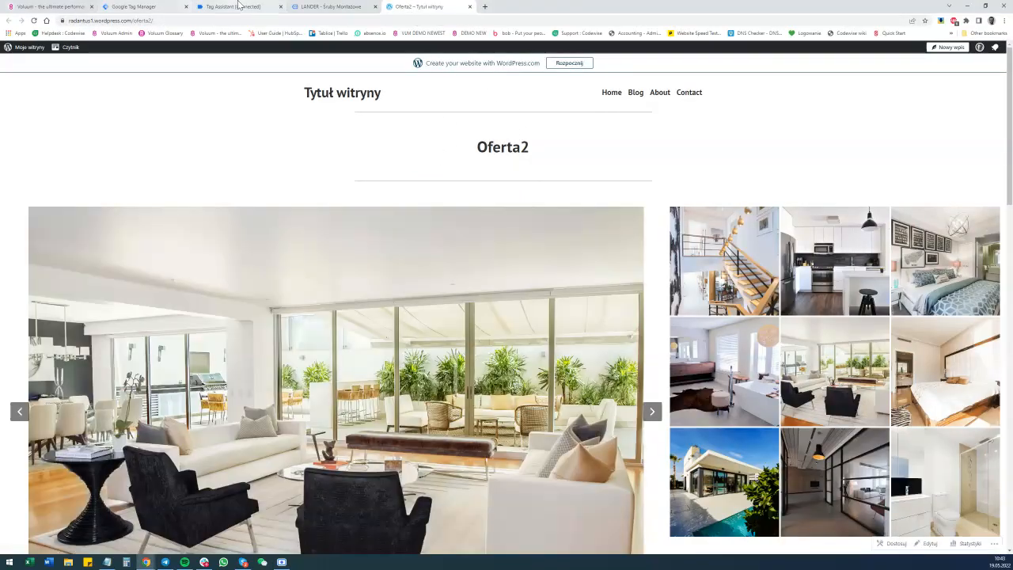
pyautogui.click(239, 6)
pyautogui.click(490, 192)
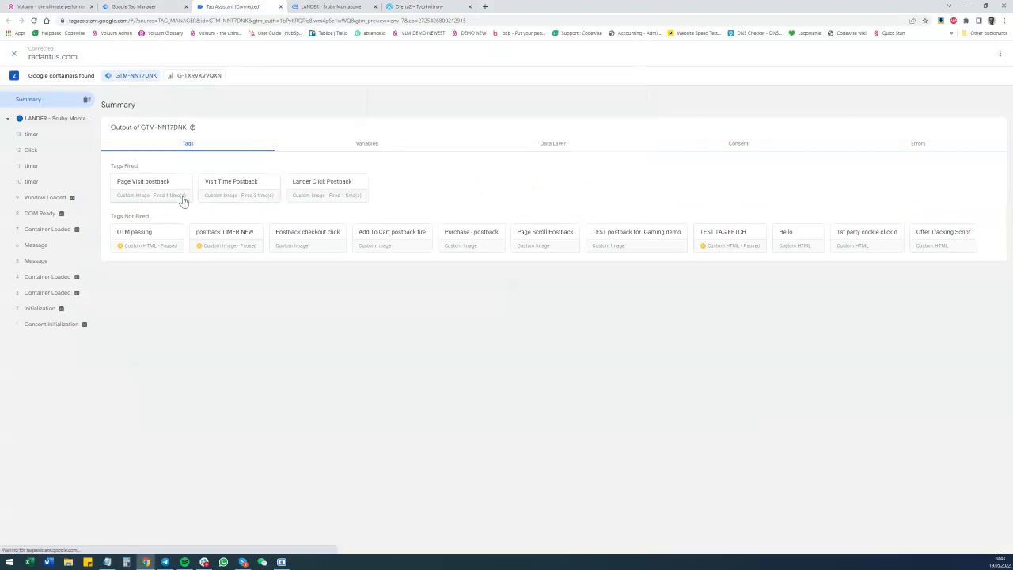
# Display the data layer values of the Click event and highlight its elementUrl value.
pyautogui.click(31, 152)
pyautogui.click(555, 198)
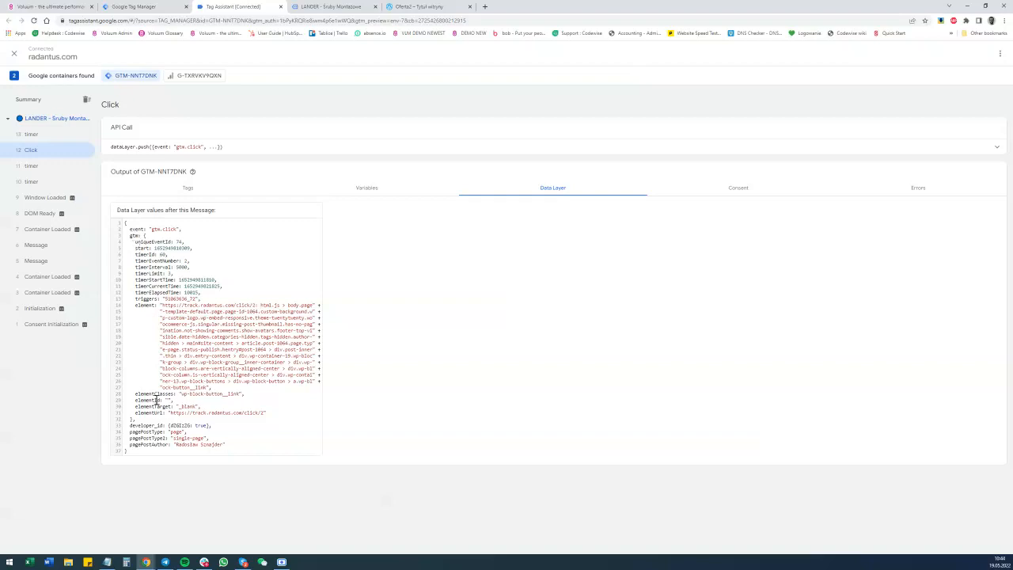
pyautogui.moveTo(171, 412); pyautogui.dragTo(267, 416)
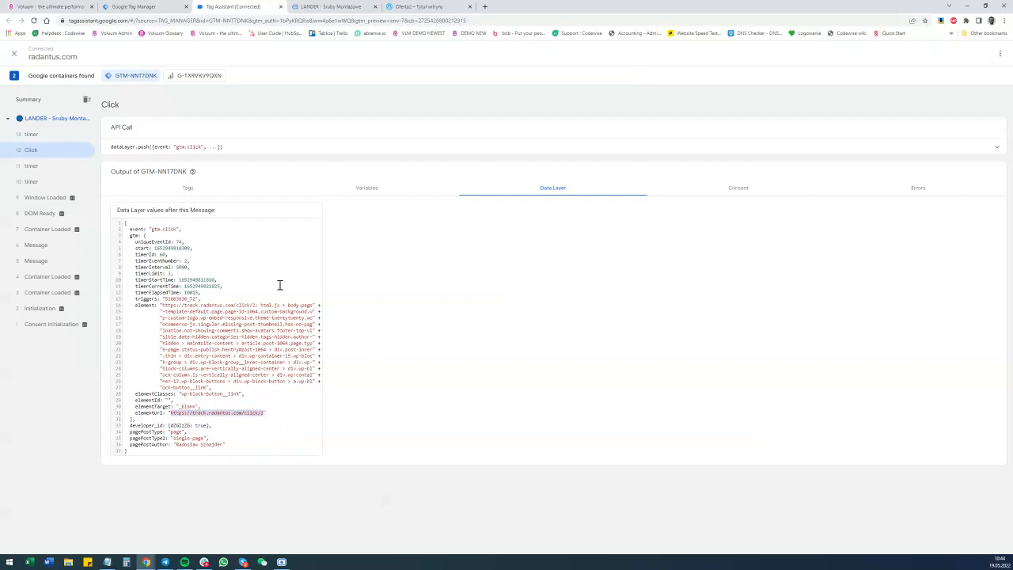
# Display the Click event's variables and highlight the value of Click URL DL.
pyautogui.click(368, 194)
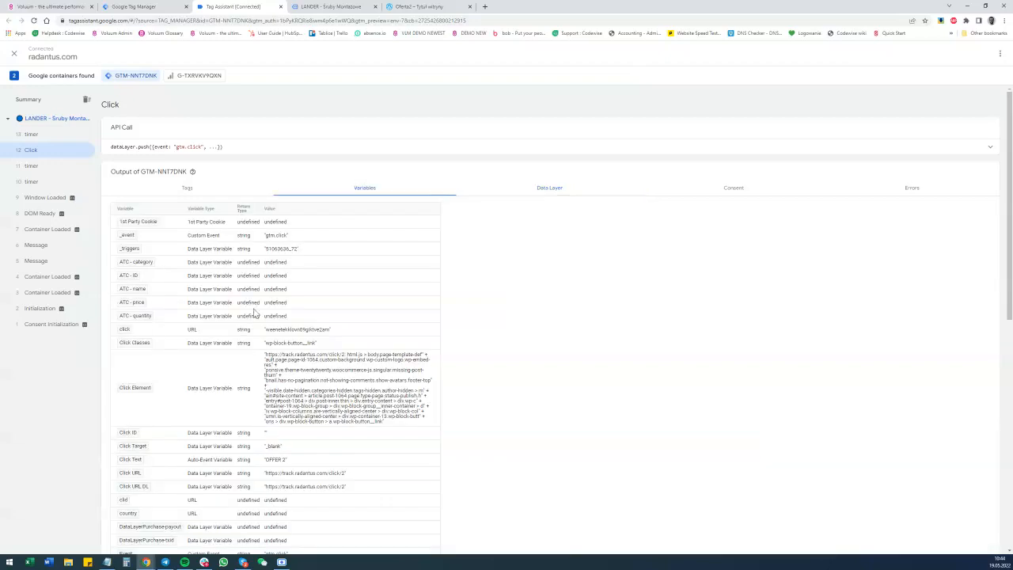
pyautogui.scroll(-1, 192, 328)
pyautogui.scroll(-1, 192, 328)
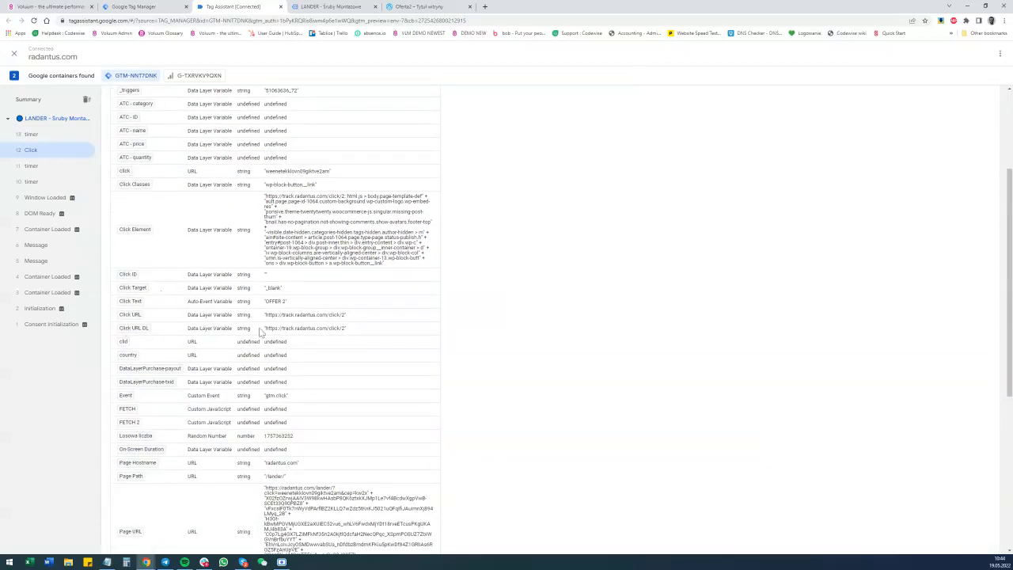
pyautogui.moveTo(268, 332); pyautogui.dragTo(348, 335)
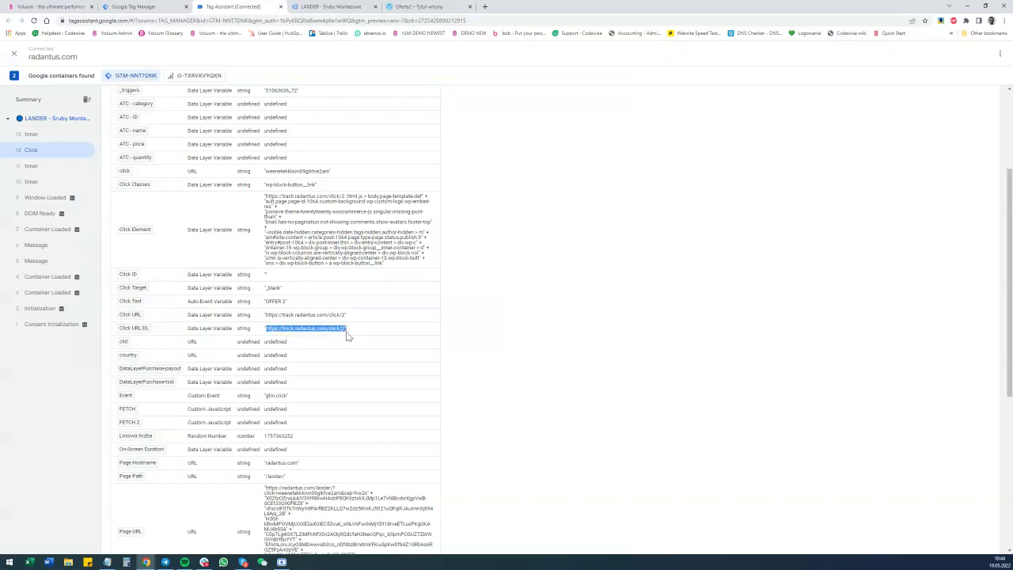
pyautogui.scroll(2, 348, 335)
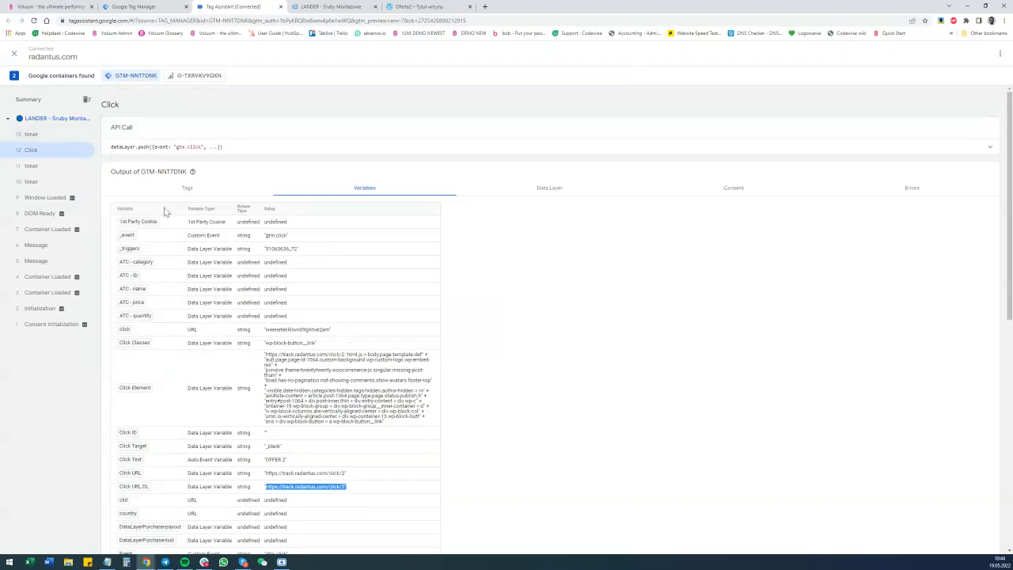
# Open the fired Lander Click Postback tag's details and highlight the postback address and the cid value in its image URL.
pyautogui.click(203, 190)
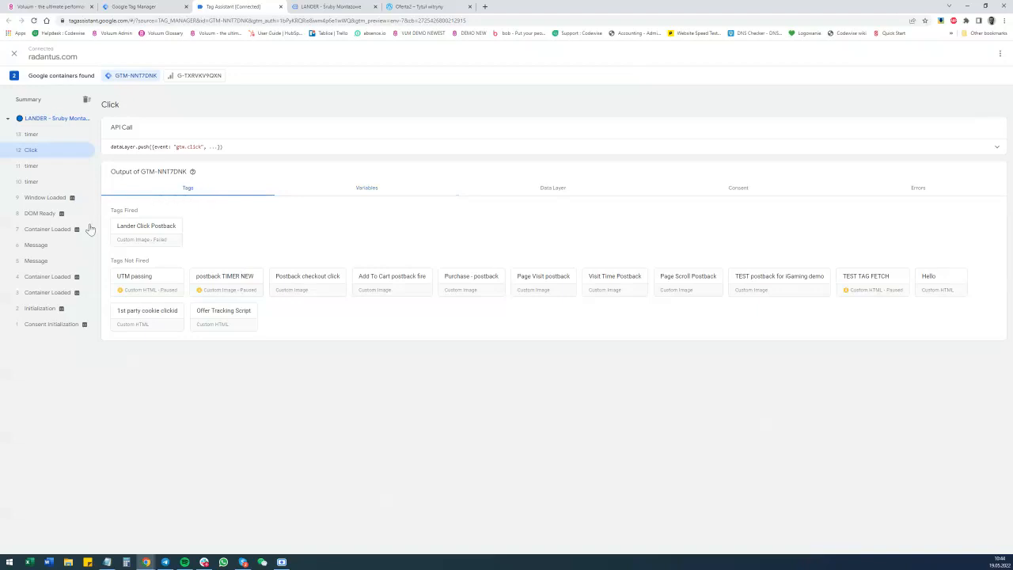
pyautogui.click(162, 230)
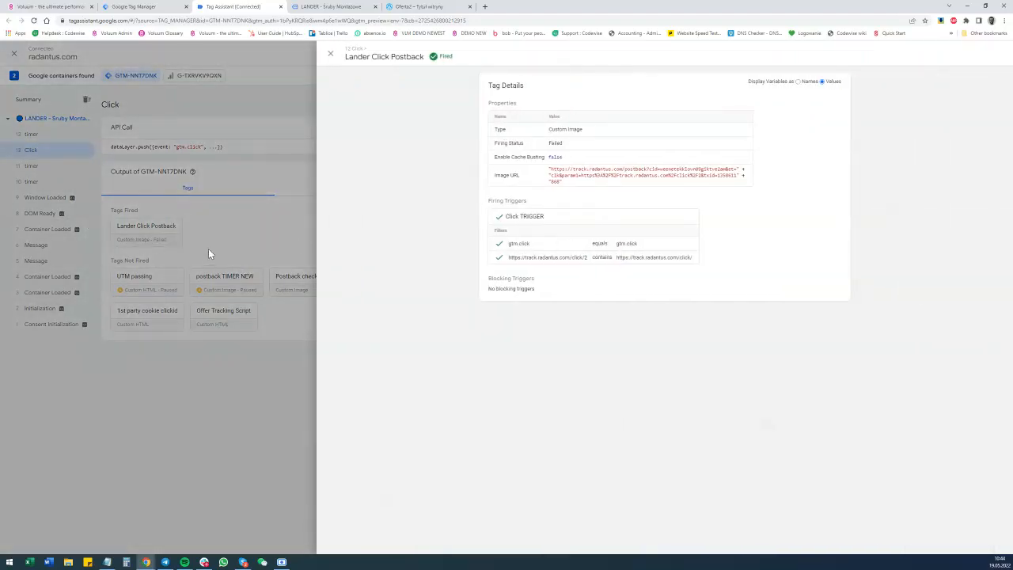
pyautogui.moveTo(552, 169); pyautogui.dragTo(650, 168)
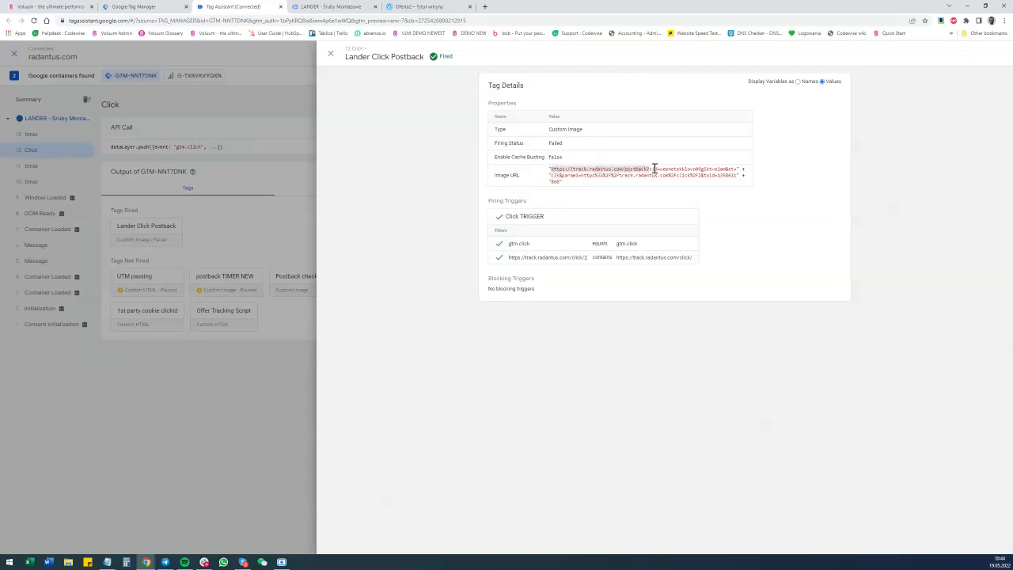
pyautogui.click(661, 169)
pyautogui.moveTo(687, 170); pyautogui.dragTo(732, 171)
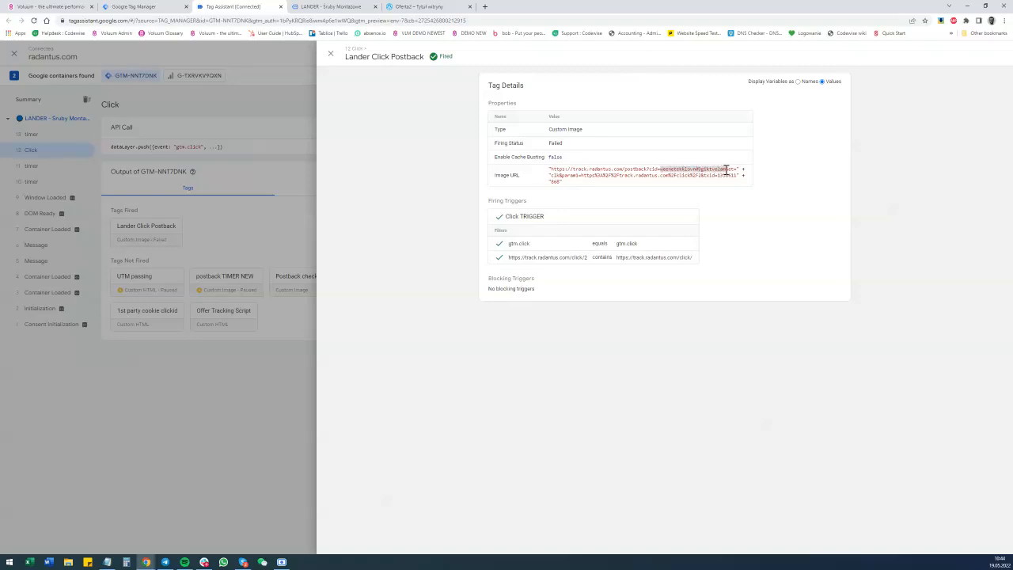
# Highlight the end of the click ID in the lander's address, then the param1 value in the Lander Click Postback image URL in Tag Assistant.
pyautogui.click(332, 7)
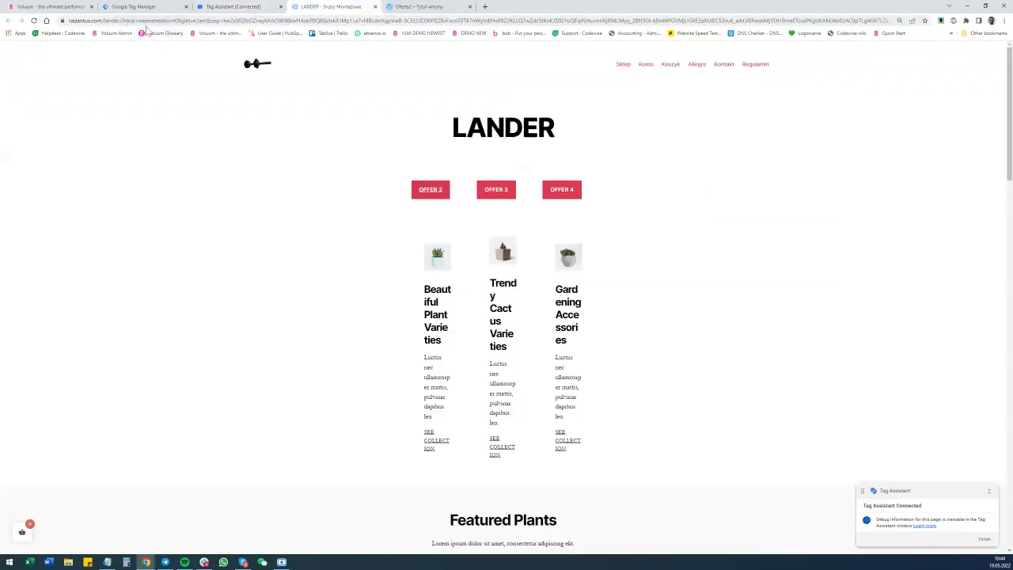
pyautogui.moveTo(197, 22); pyautogui.dragTo(202, 21)
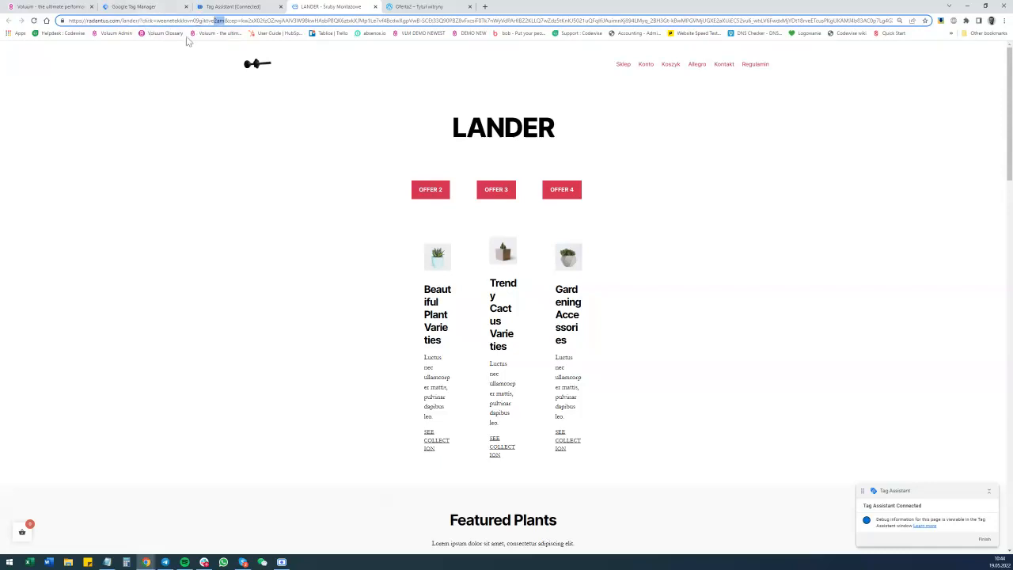
pyautogui.click(226, 6)
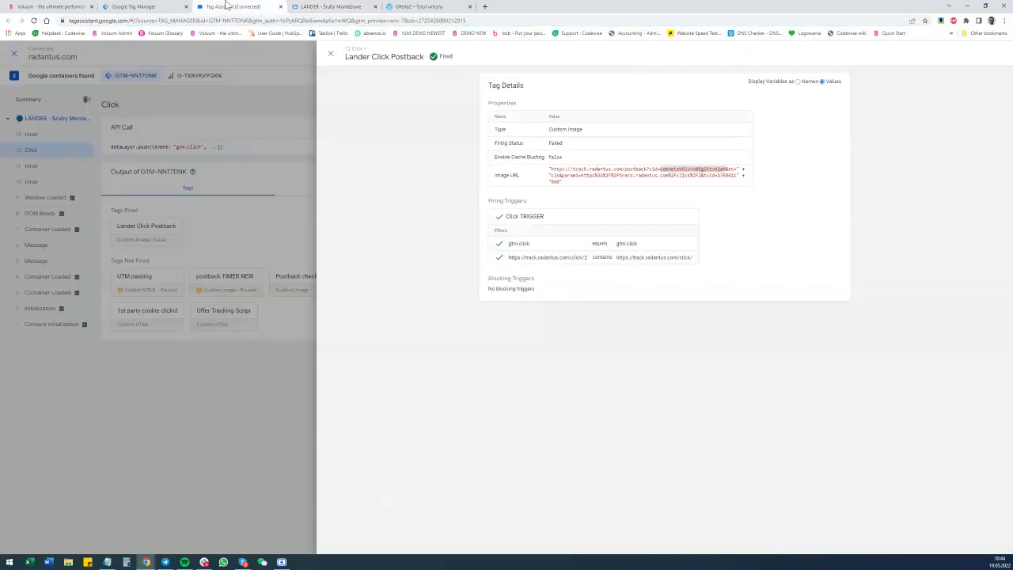
pyautogui.moveTo(552, 176); pyautogui.dragTo(707, 177)
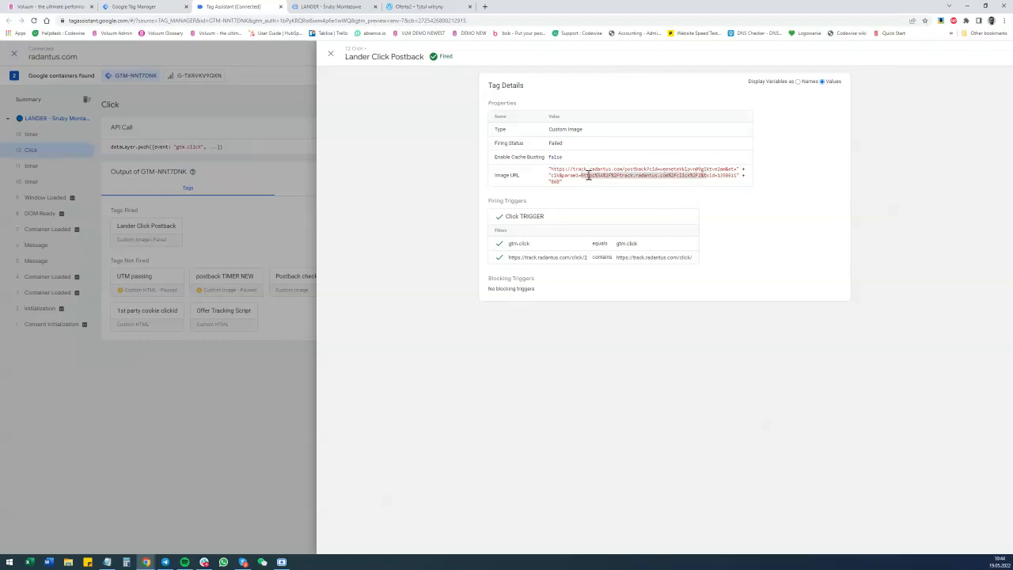
# Switch to Voluum, refresh the campaign data and open the report for the Zeropark - Global - Landers&Offers WP RADANTUS campaign.
pyautogui.click(72, 5)
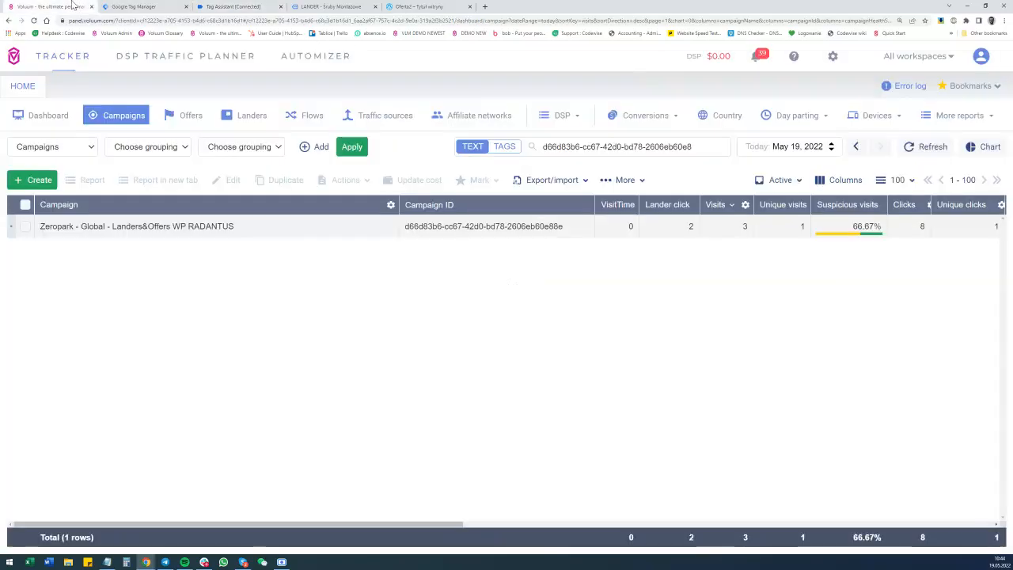
pyautogui.click(25, 226)
pyautogui.click(928, 150)
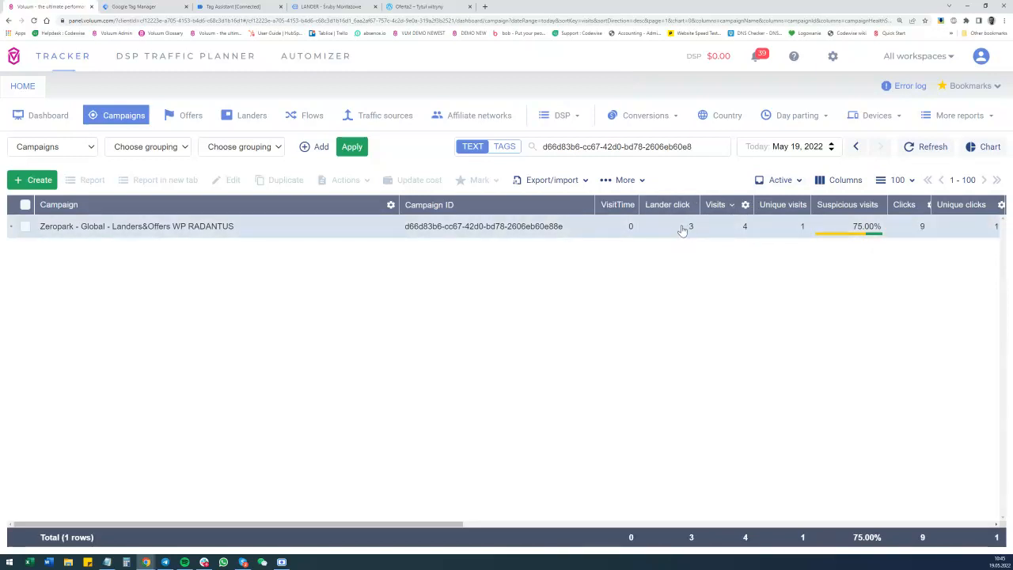
pyautogui.click(24, 228)
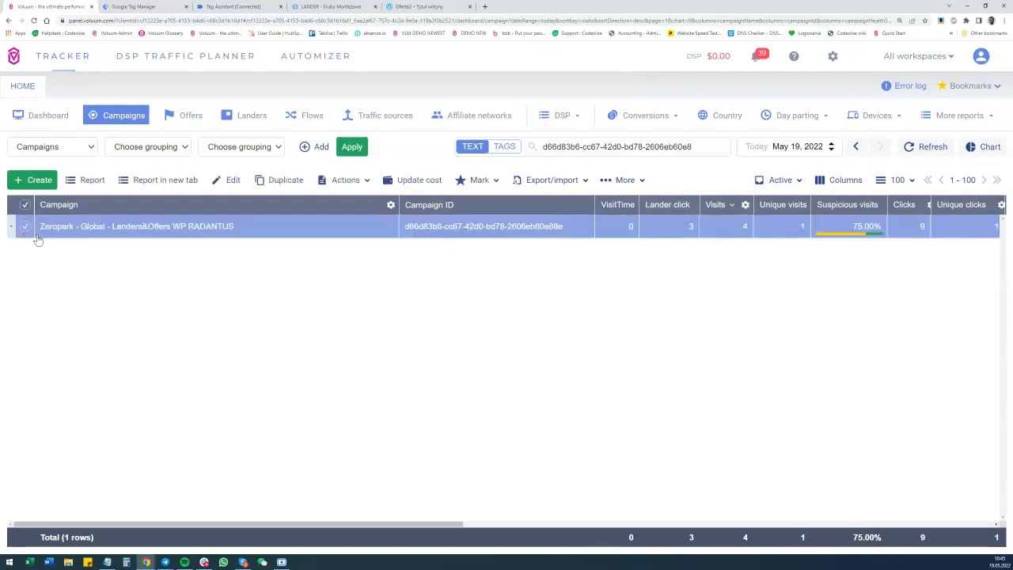
pyautogui.click(92, 181)
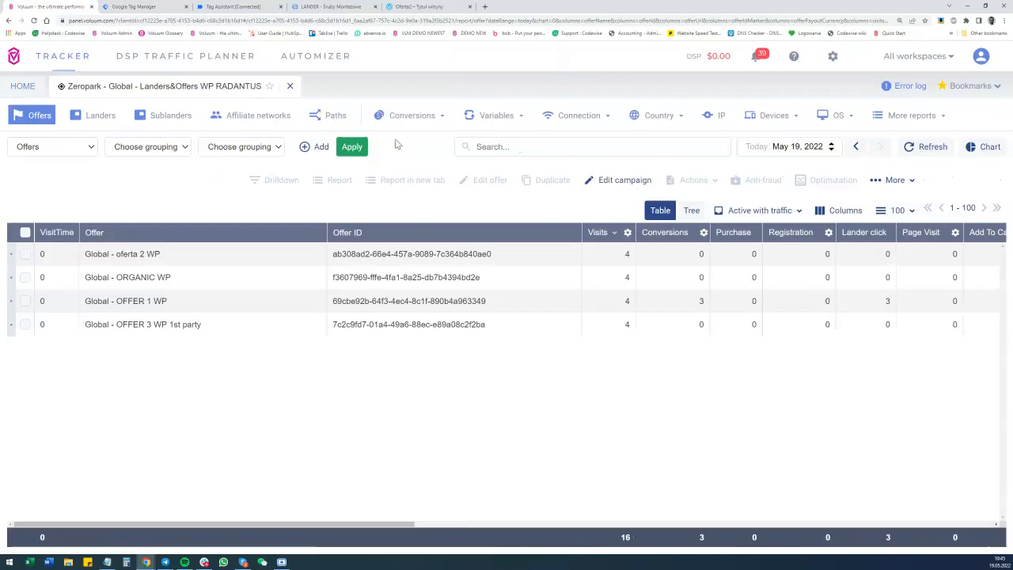
# Show the campaign's conversions report, highlight the end of the newest conversion's click ID and check its Postback param 1 value.
pyautogui.click(407, 120)
pyautogui.click(398, 136)
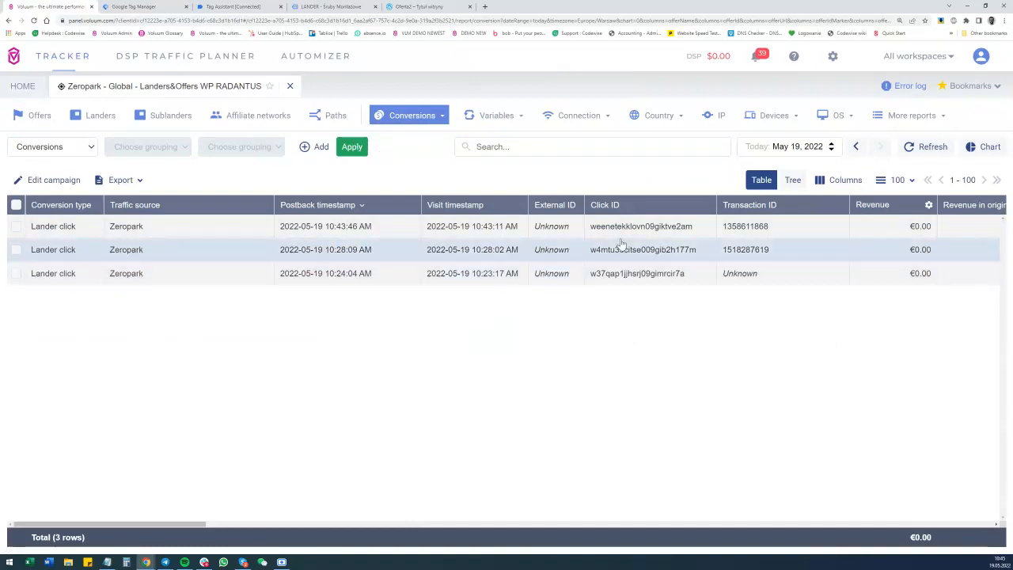
pyautogui.moveTo(679, 229); pyautogui.dragTo(693, 231)
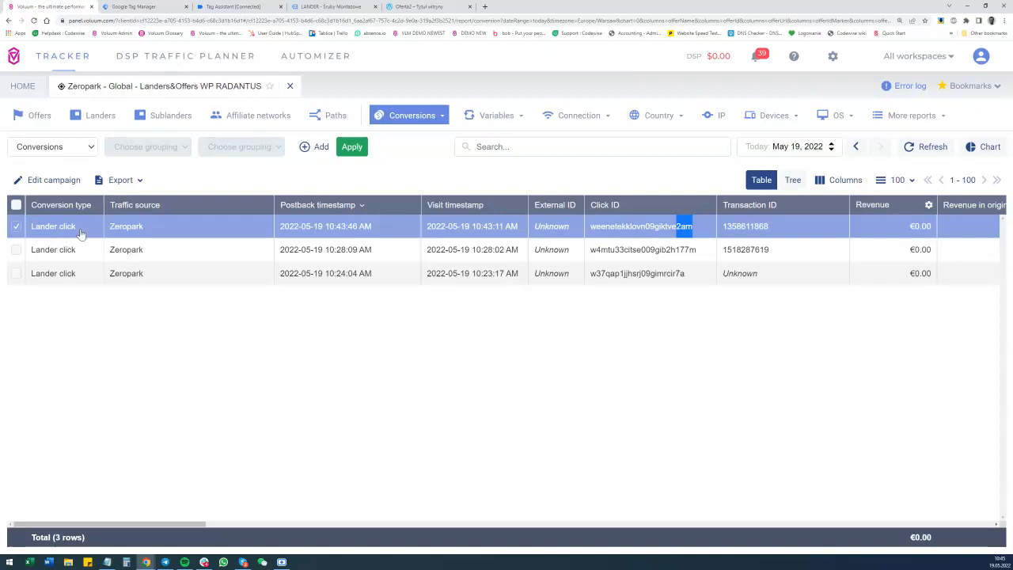
pyautogui.moveTo(164, 524); pyautogui.dragTo(279, 521)
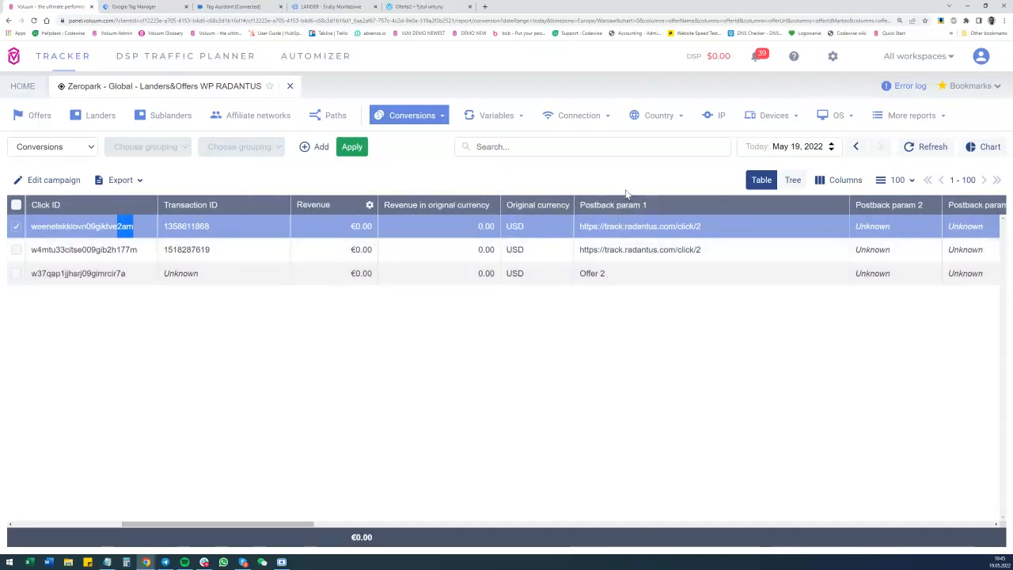
# Return to the lander page and follow its OFFER 3 and OFFER 4 links.
pyautogui.click(442, 7)
pyautogui.click(309, 6)
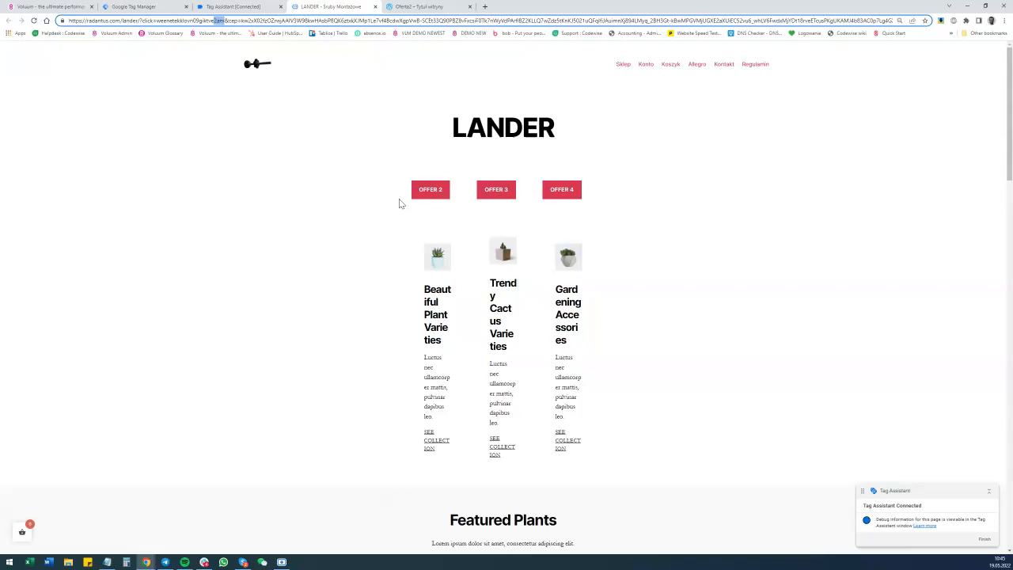
pyautogui.click(499, 190)
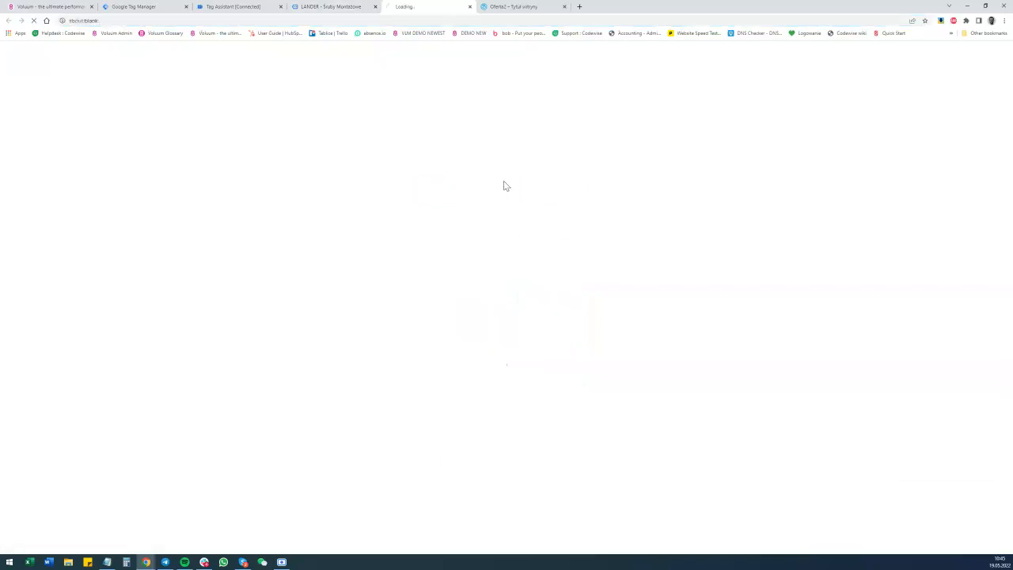
pyautogui.click(342, 6)
pyautogui.click(568, 194)
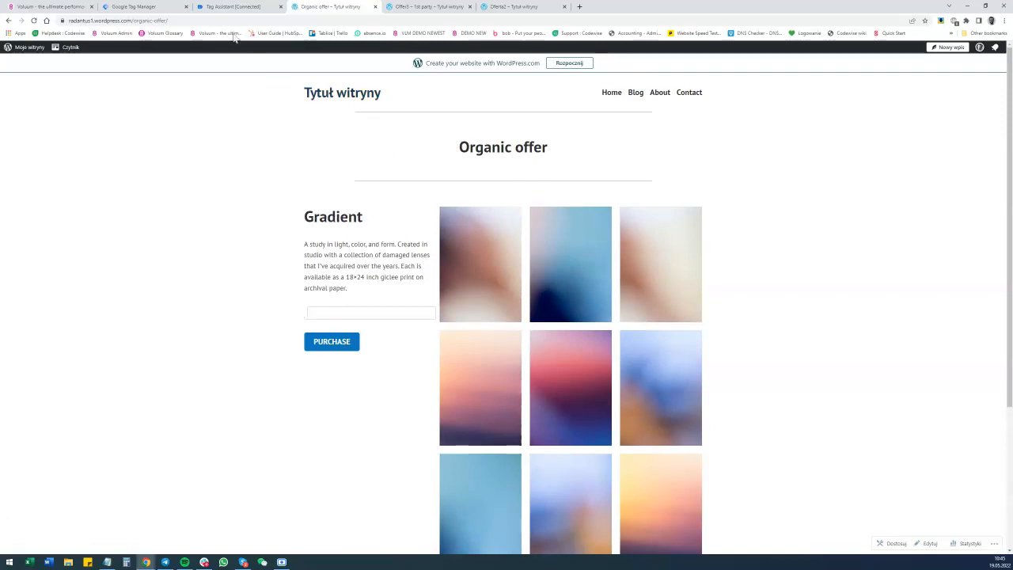
# In Tag Assistant, close the tag details and compare the data layer elementUrl values of Click events 14 and 15.
pyautogui.click(232, 7)
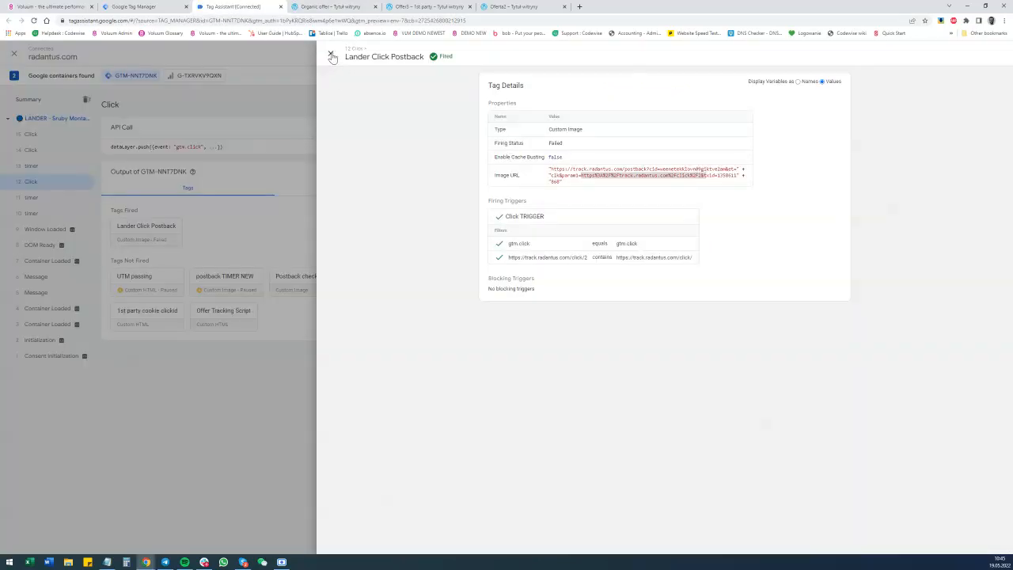
pyautogui.click(331, 53)
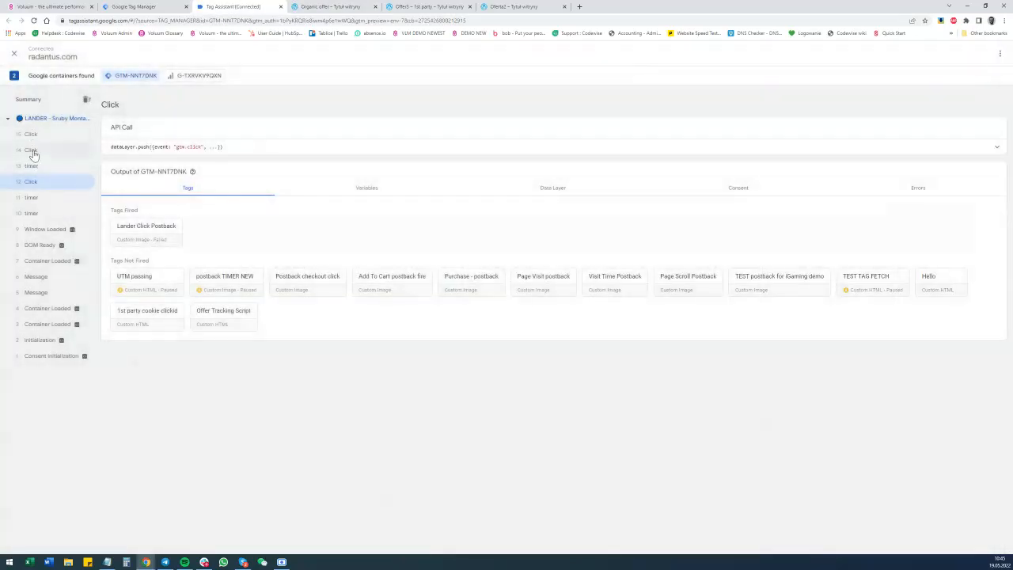
pyautogui.click(32, 149)
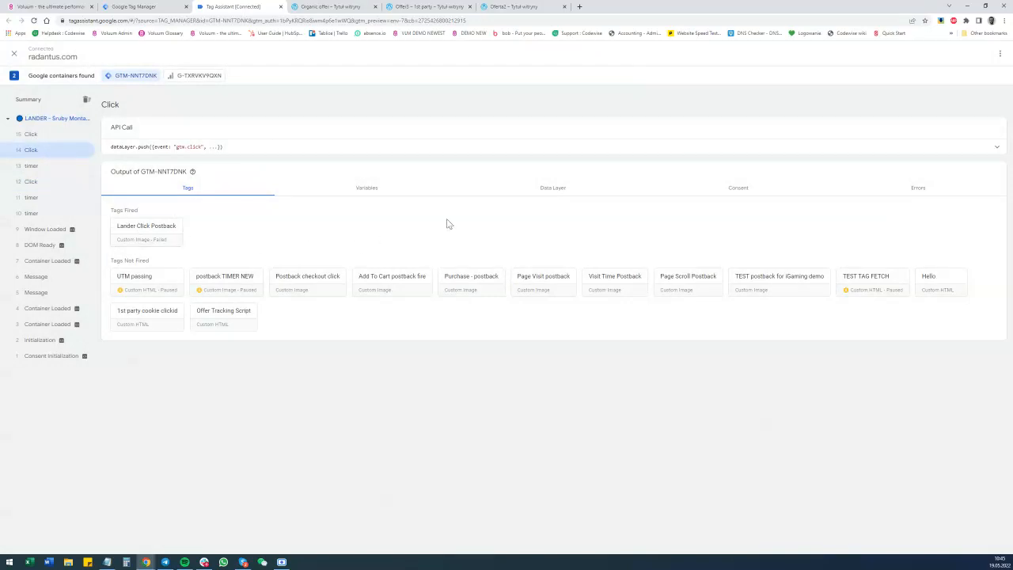
pyautogui.click(573, 190)
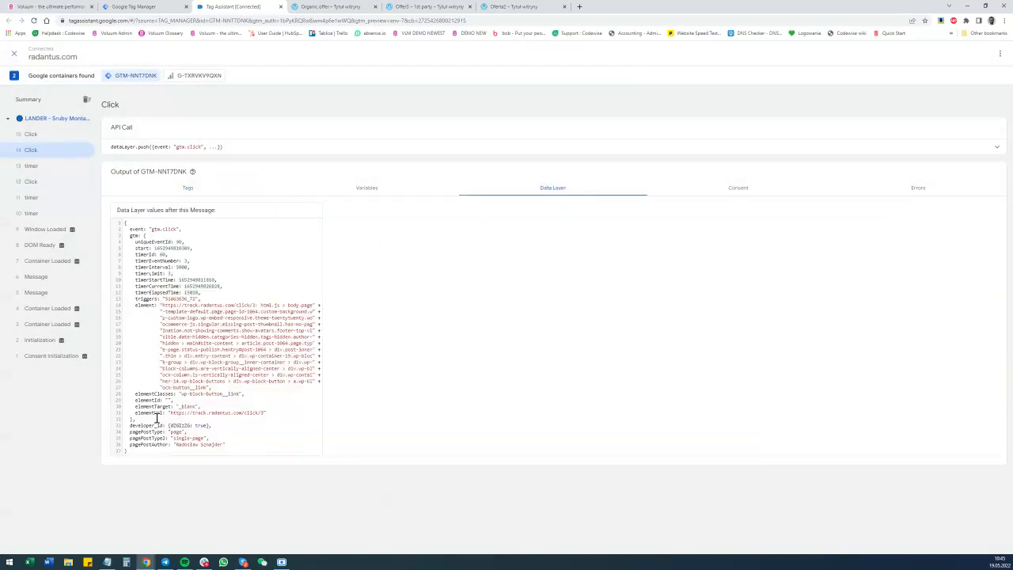
pyautogui.moveTo(170, 412); pyautogui.dragTo(274, 416)
pyautogui.click(32, 134)
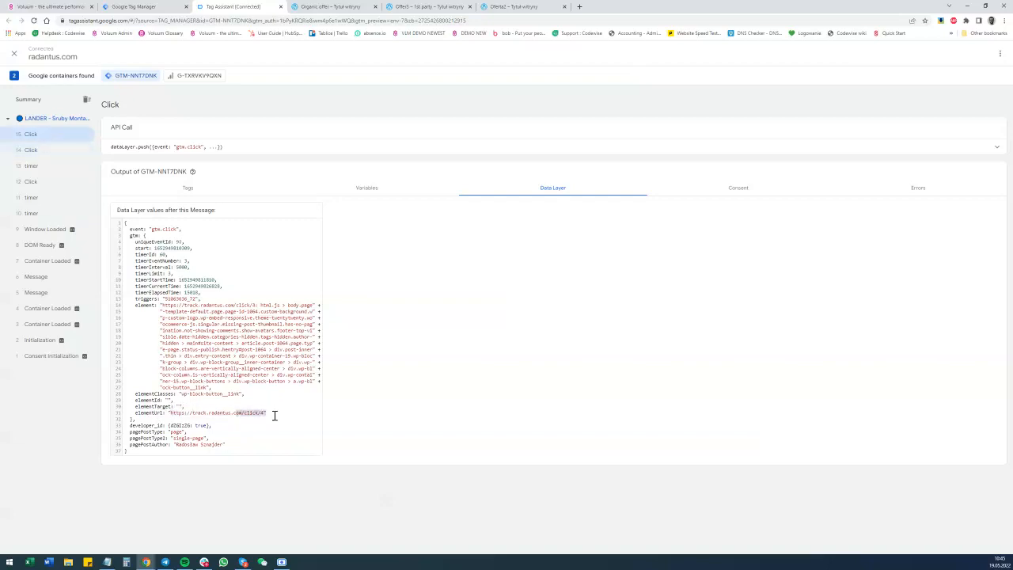
# Open the Lander Click Postback details for Click event 14 and highlight the end of the click address in the image URL.
pyautogui.click(36, 149)
pyautogui.click(181, 193)
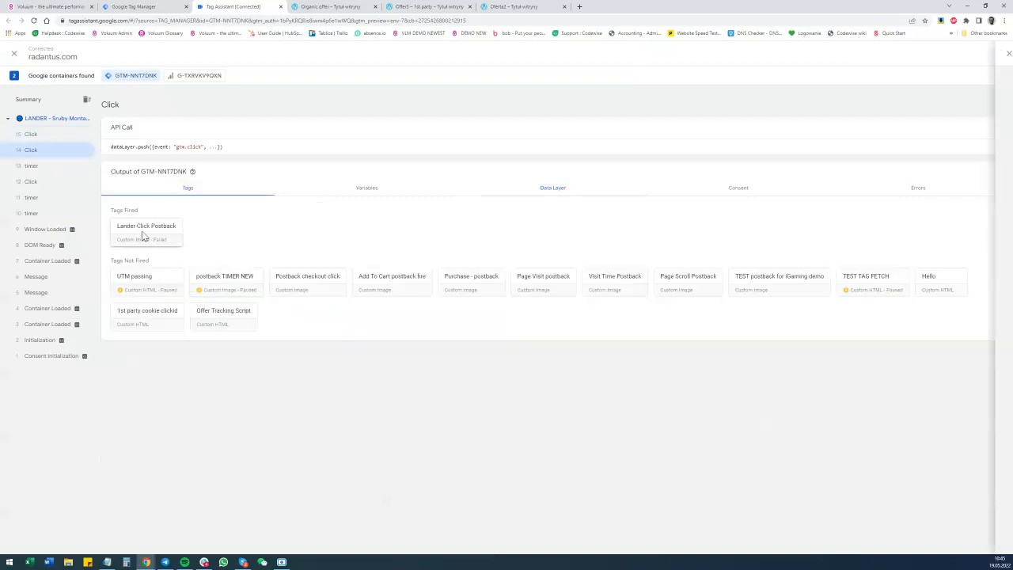
pyautogui.click(160, 226)
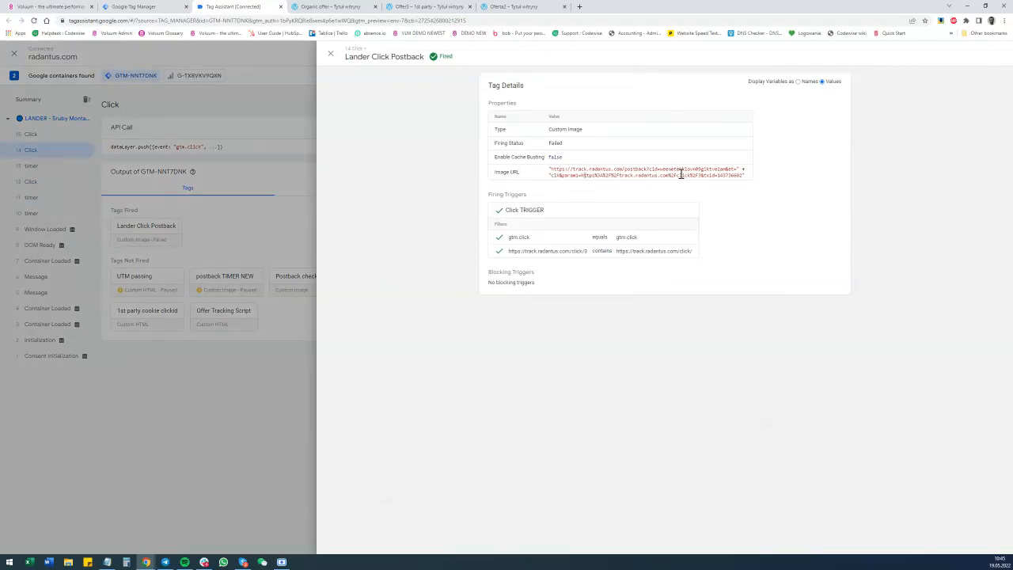
pyautogui.moveTo(683, 175); pyautogui.dragTo(700, 176)
pyautogui.click(330, 53)
# Open the Lander Click Postback details for Click event 15 and highlight the click/4 part of the image URL.
pyautogui.click(30, 134)
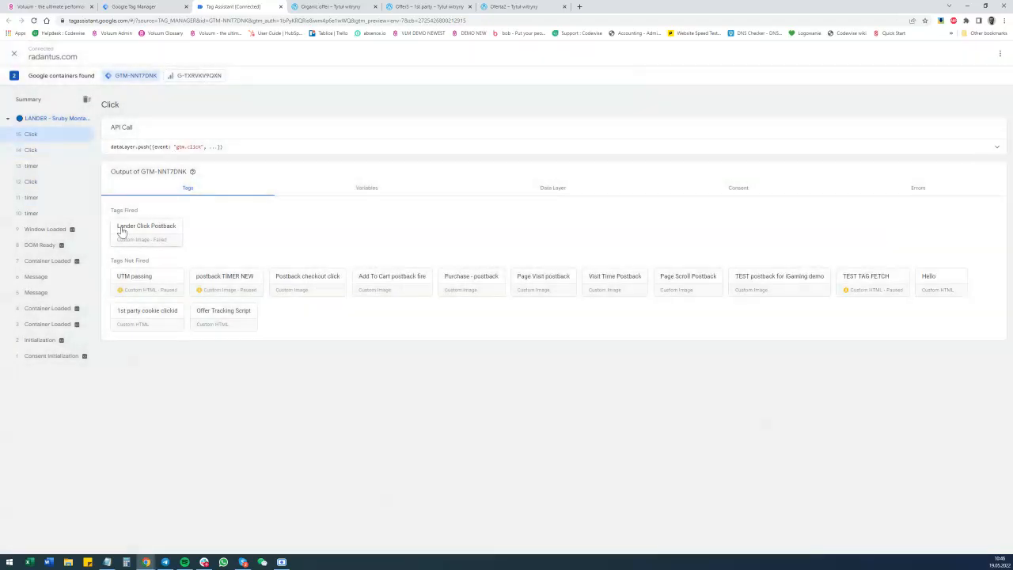
pyautogui.click(156, 228)
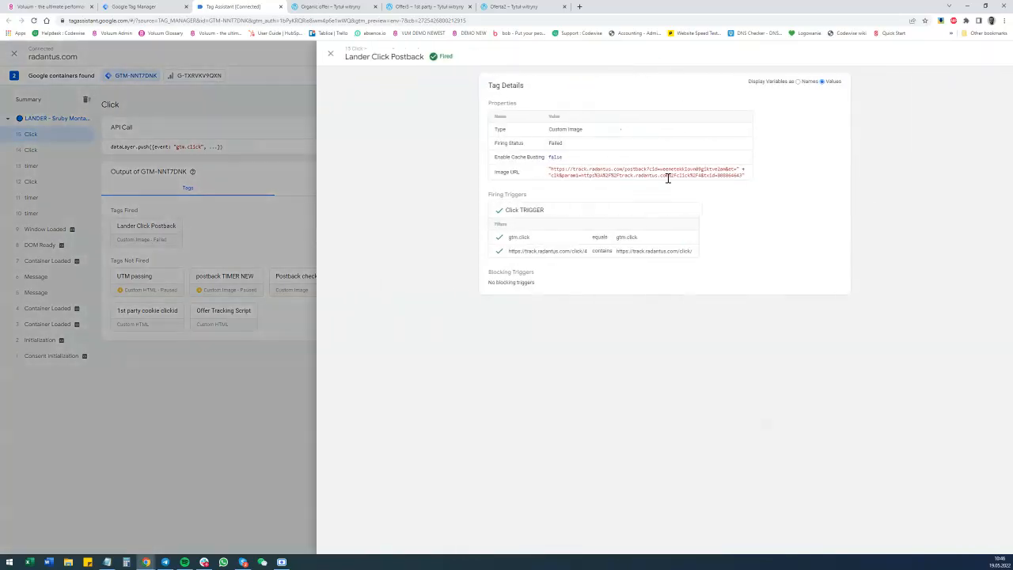
pyautogui.moveTo(689, 176); pyautogui.dragTo(707, 177)
pyautogui.click(331, 54)
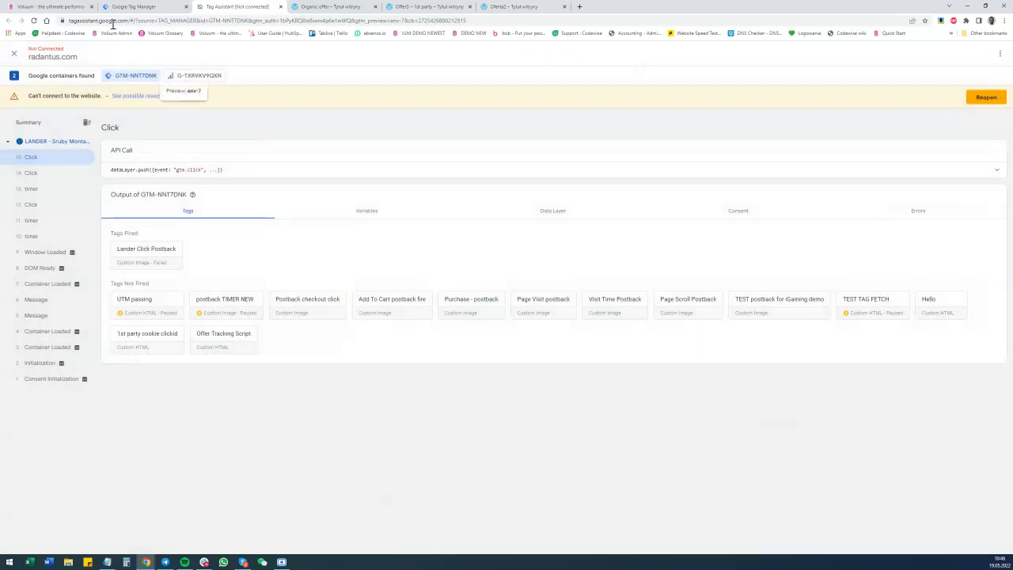
# Refresh the Voluum conversions report and check the Postback param 1 values of the new lander click conversions.
pyautogui.click(65, 5)
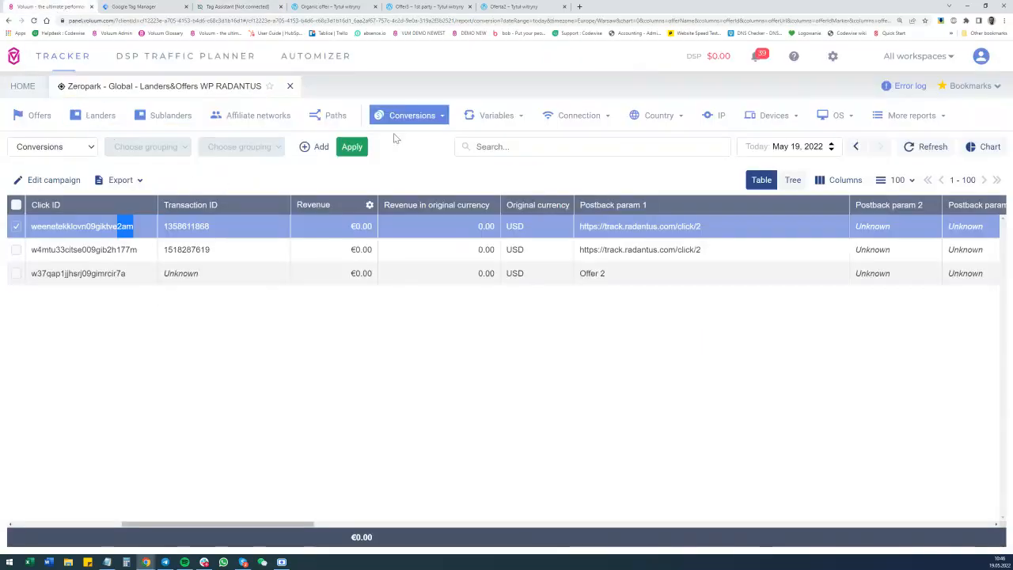
pyautogui.click(928, 148)
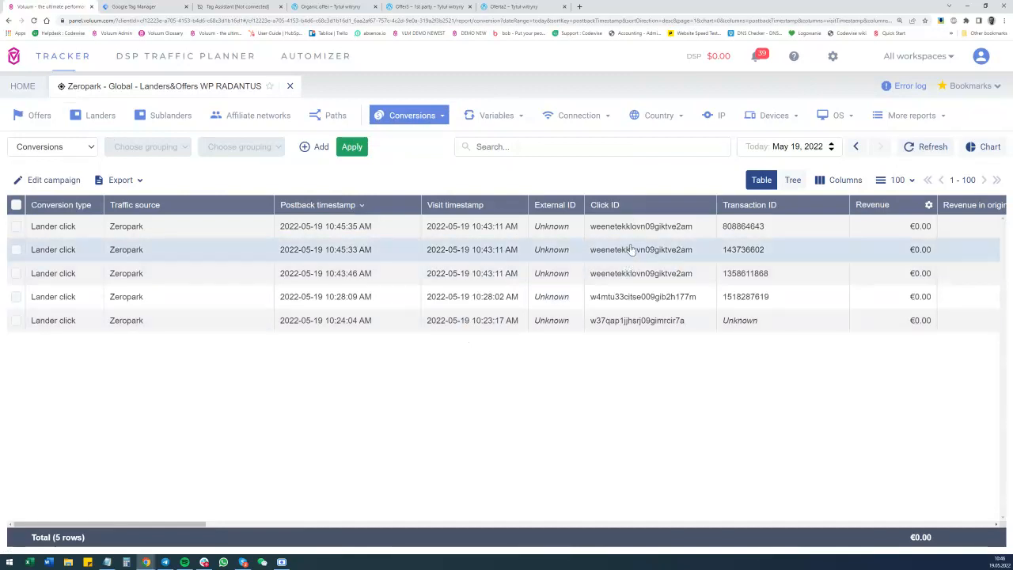
pyautogui.moveTo(201, 524); pyautogui.dragTo(308, 525)
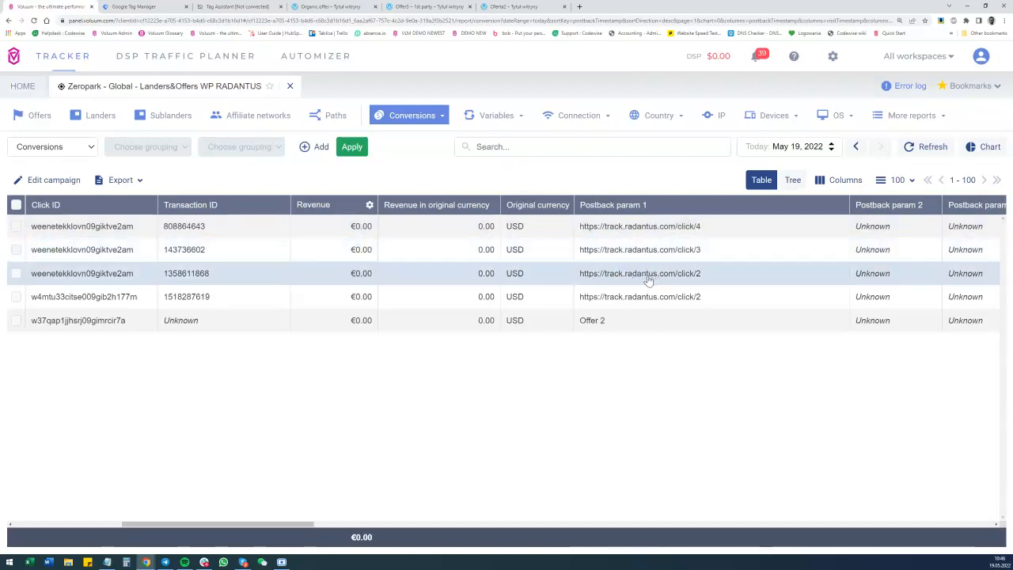
# Group the campaign's conversions by Click ID and expand all three click IDs to inspect their lander clicks.
pyautogui.click(438, 117)
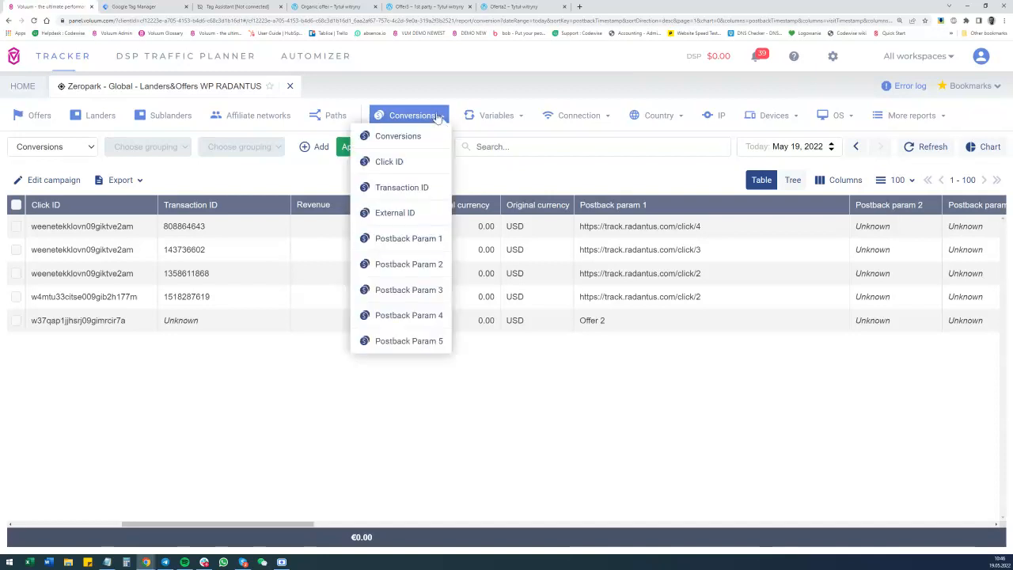
pyautogui.click(388, 163)
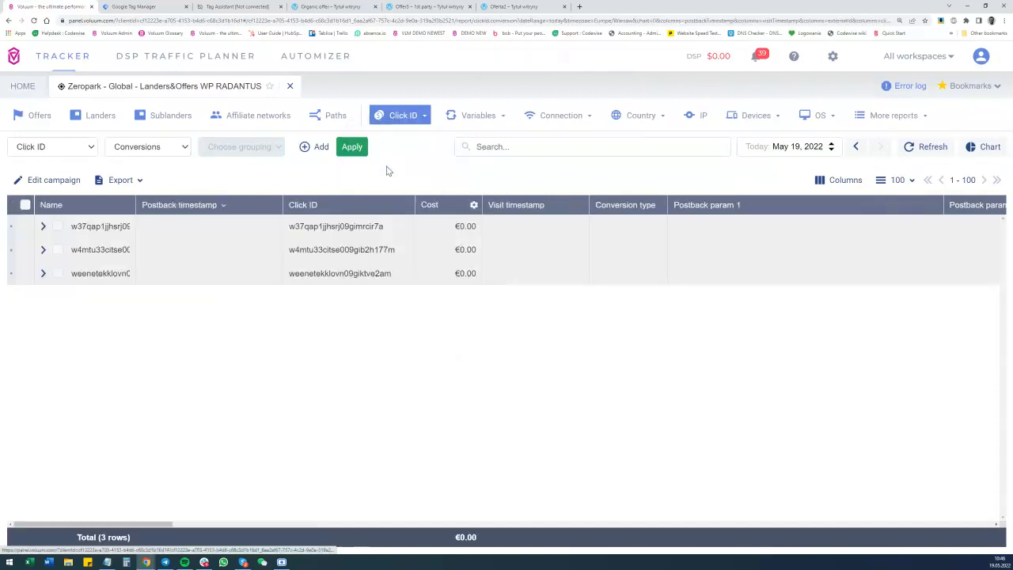
pyautogui.click(42, 280)
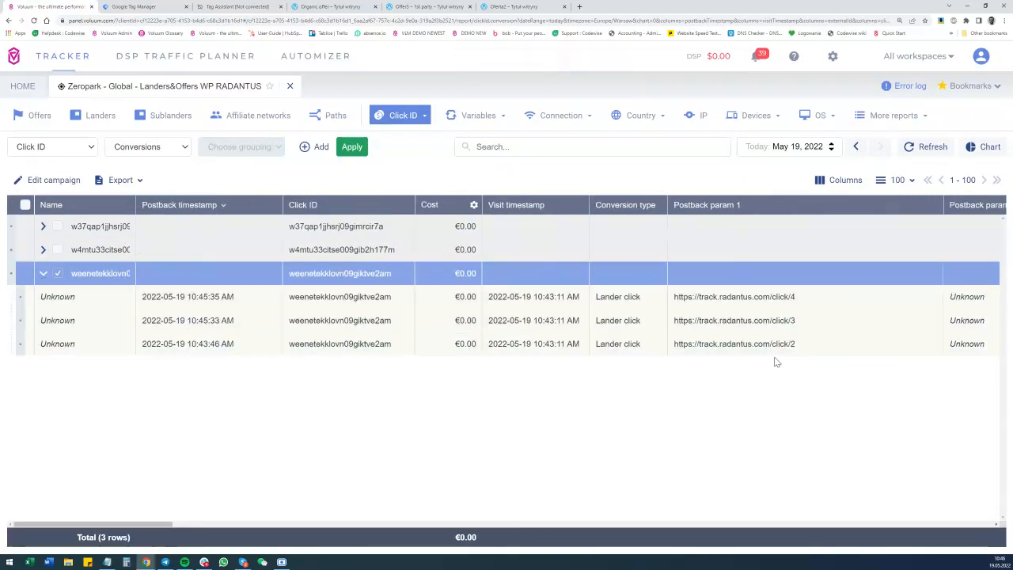
pyautogui.click(42, 251)
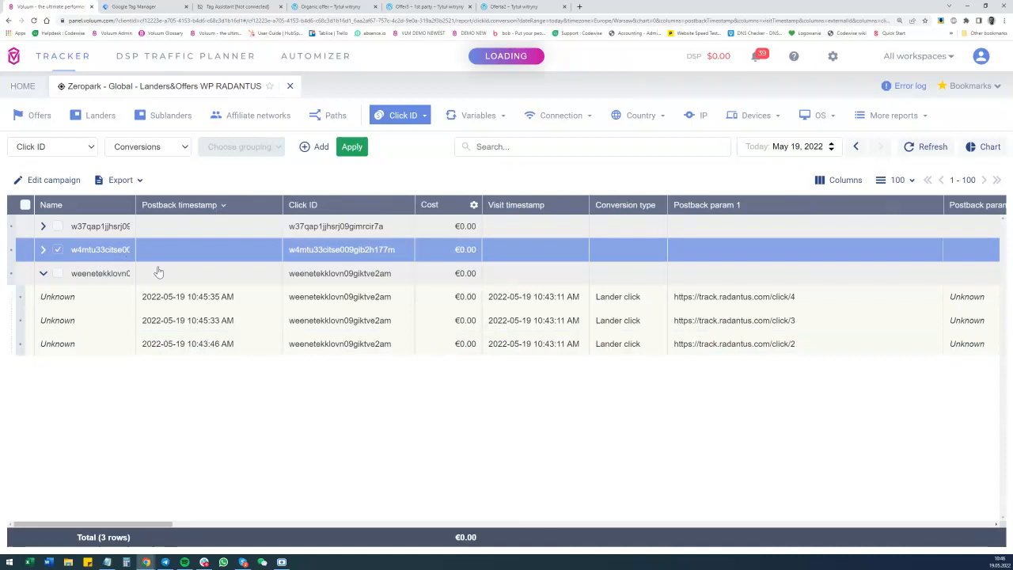
pyautogui.click(44, 227)
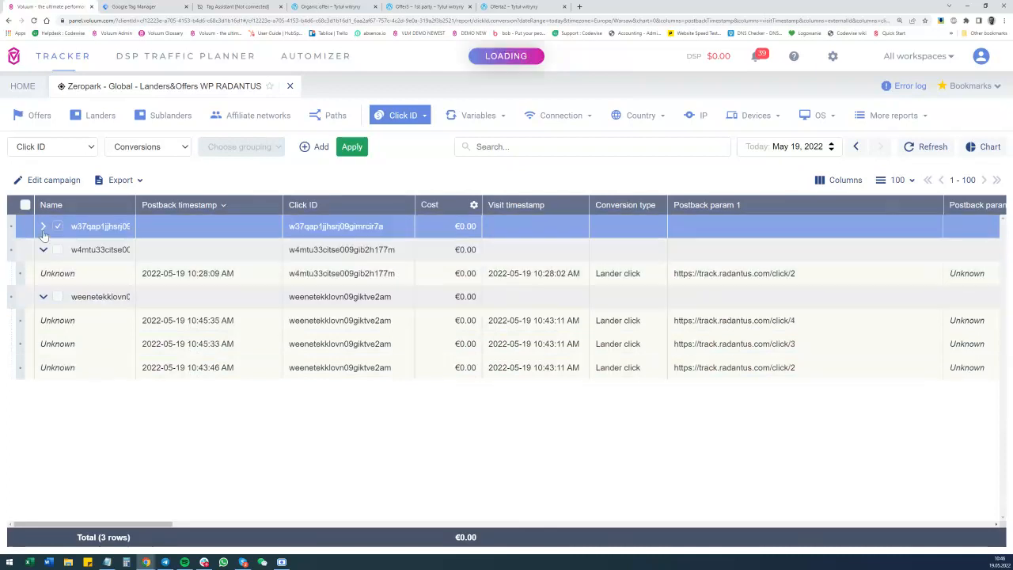
# Group the campaign's conversions by Postback Param 1 and examine the Lander click column for each address.
pyautogui.click(409, 122)
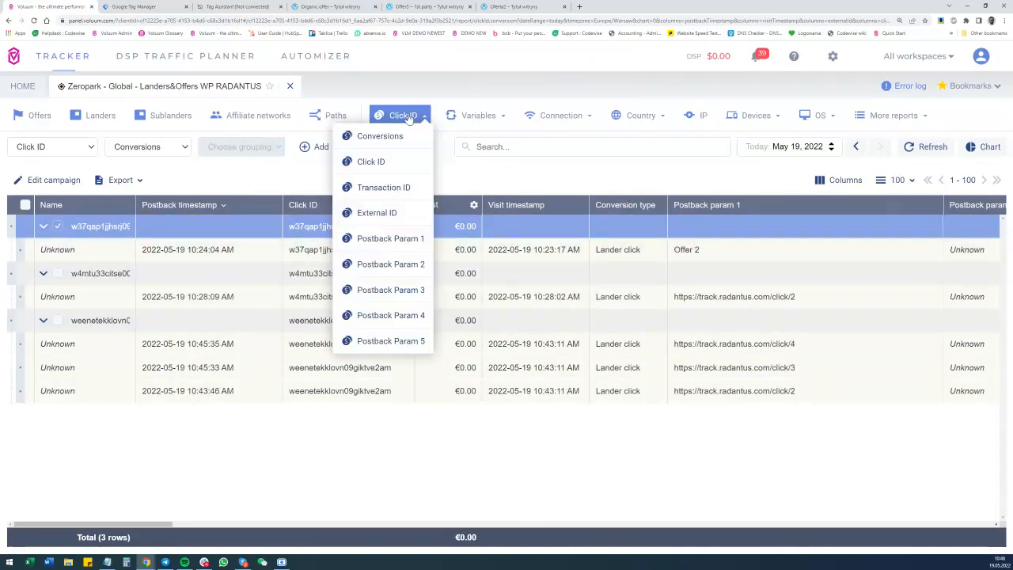
pyautogui.click(404, 243)
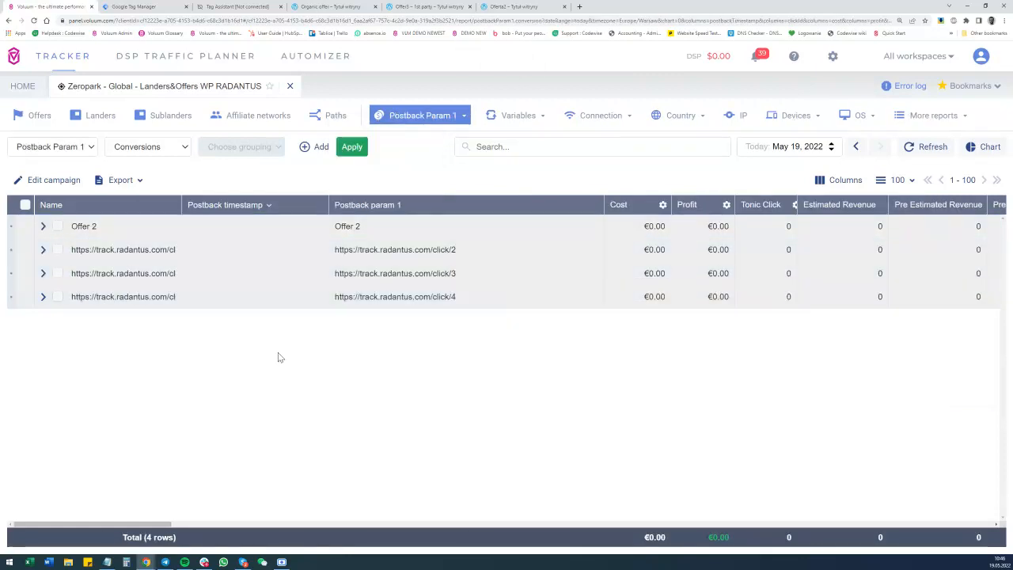
pyautogui.moveTo(139, 522); pyautogui.dragTo(197, 525)
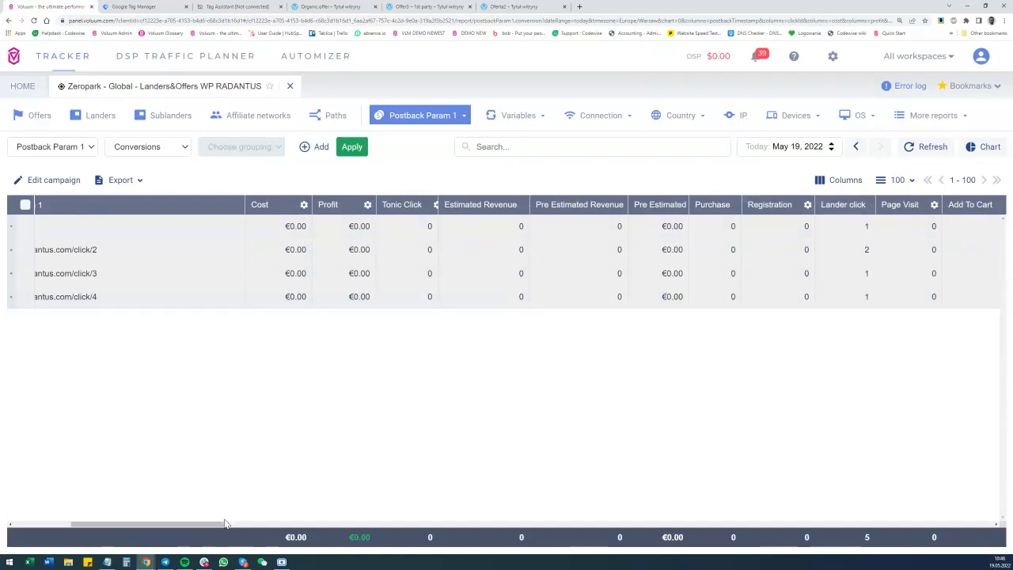
# Widen the report's Name column to fit the full addresses and highlight the one ending in click/2.
pyautogui.moveTo(226, 524); pyautogui.dragTo(154, 526)
pyautogui.moveTo(182, 204); pyautogui.dragTo(234, 205)
pyautogui.moveTo(198, 251); pyautogui.dragTo(115, 259)
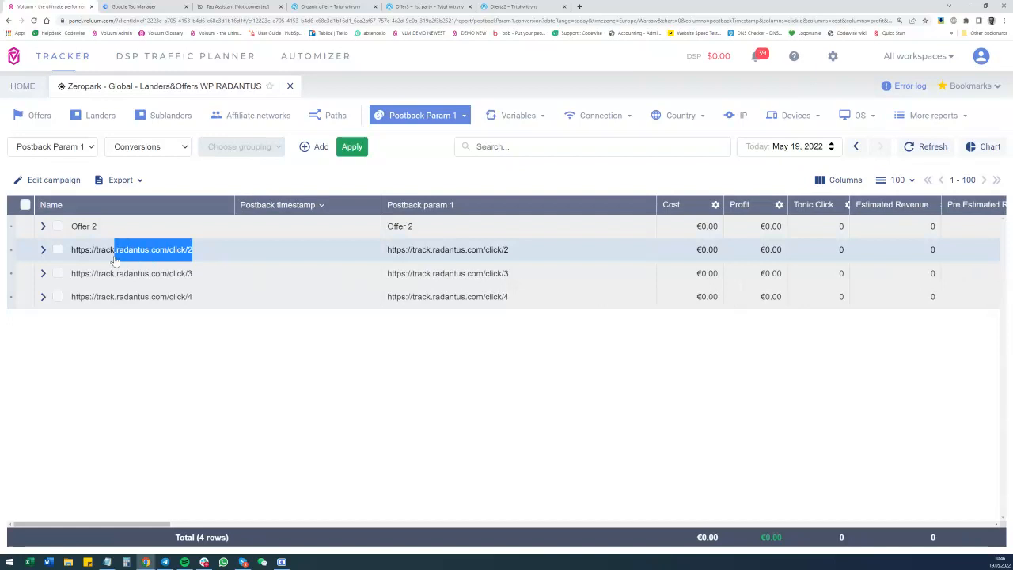
# Return to the lander page and open Offer 2 five times in separate tabs, going back to the lander after each one.
pyautogui.moveTo(164, 524); pyautogui.dragTo(143, 524)
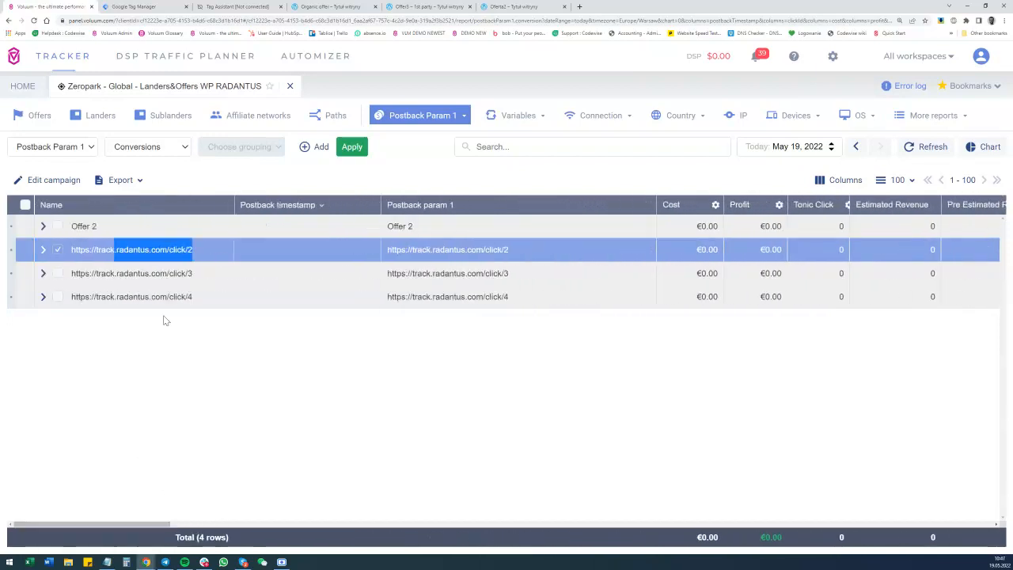
pyautogui.click(331, 6)
pyautogui.hotkey('alt', 'Left')
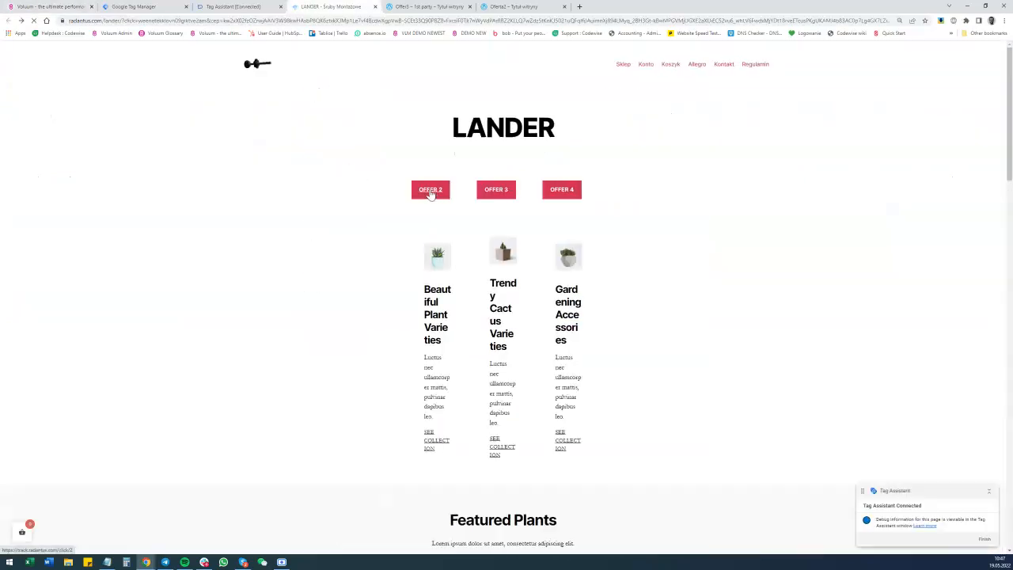
pyautogui.click(430, 191)
pyautogui.click(344, 8)
pyautogui.click(426, 186)
pyautogui.click(297, 5)
pyautogui.click(431, 191)
pyautogui.click(319, 7)
pyautogui.click(442, 190)
pyautogui.click(330, 7)
pyautogui.click(437, 192)
pyautogui.click(304, 9)
# Switch to Voluum, refresh the Postback Param 1 report and check the Lander click column for each address.
pyautogui.click(60, 6)
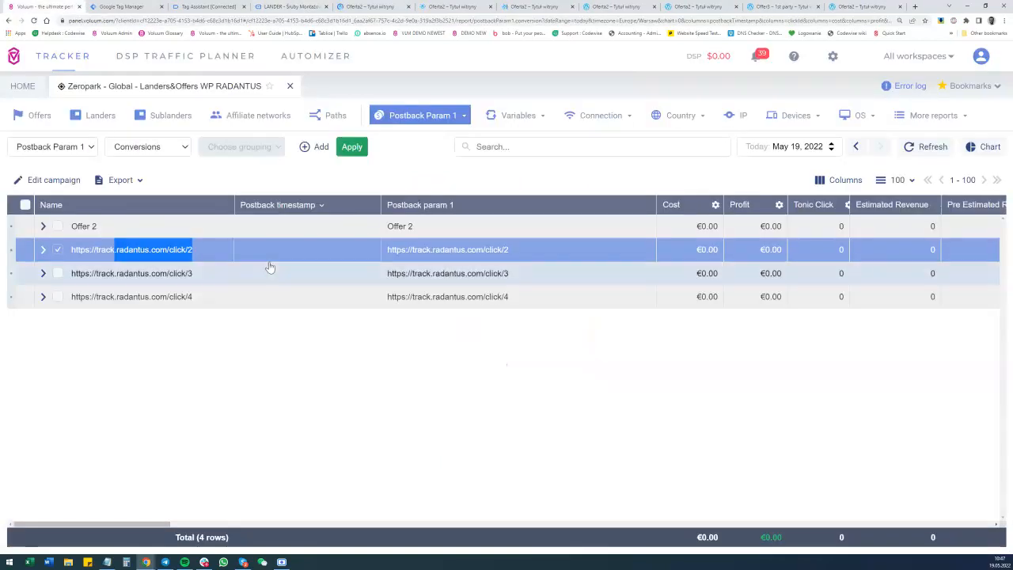
pyautogui.click(931, 152)
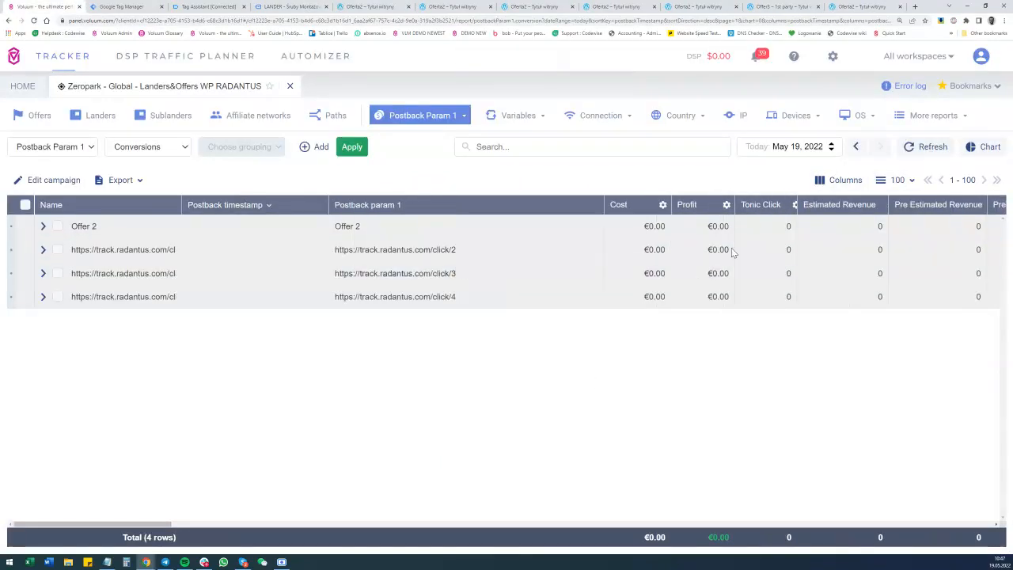
pyautogui.click(930, 144)
pyautogui.moveTo(126, 525); pyautogui.dragTo(227, 525)
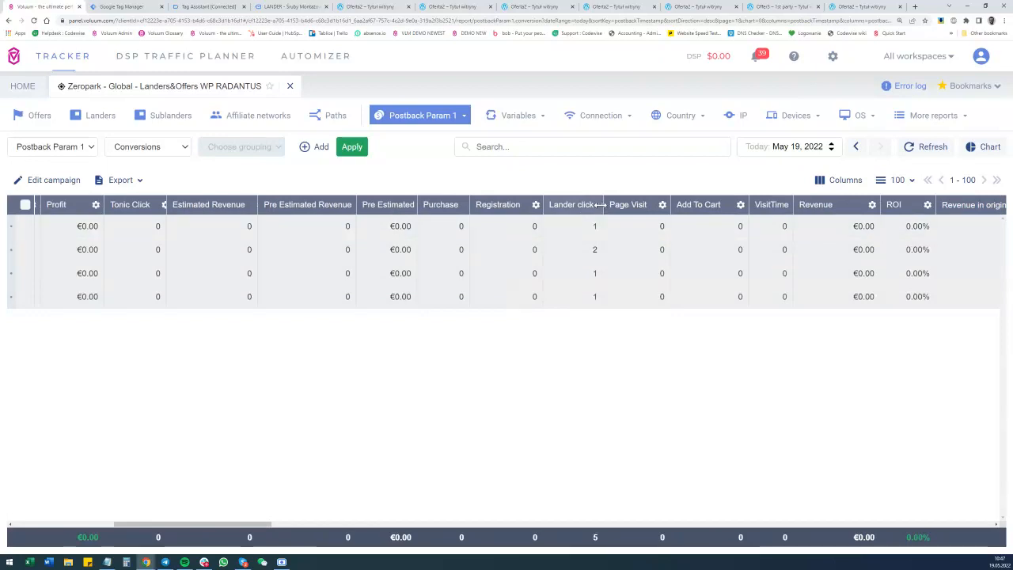
# Widen the Lander click column and sort the report by it in descending order.
pyautogui.moveTo(602, 205); pyautogui.dragTo(596, 204)
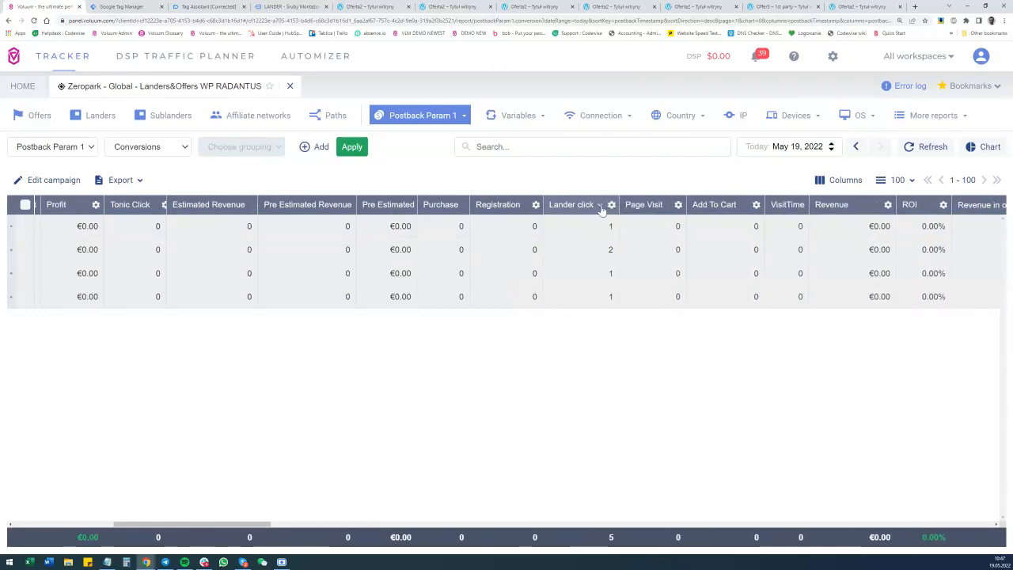
pyautogui.click(600, 206)
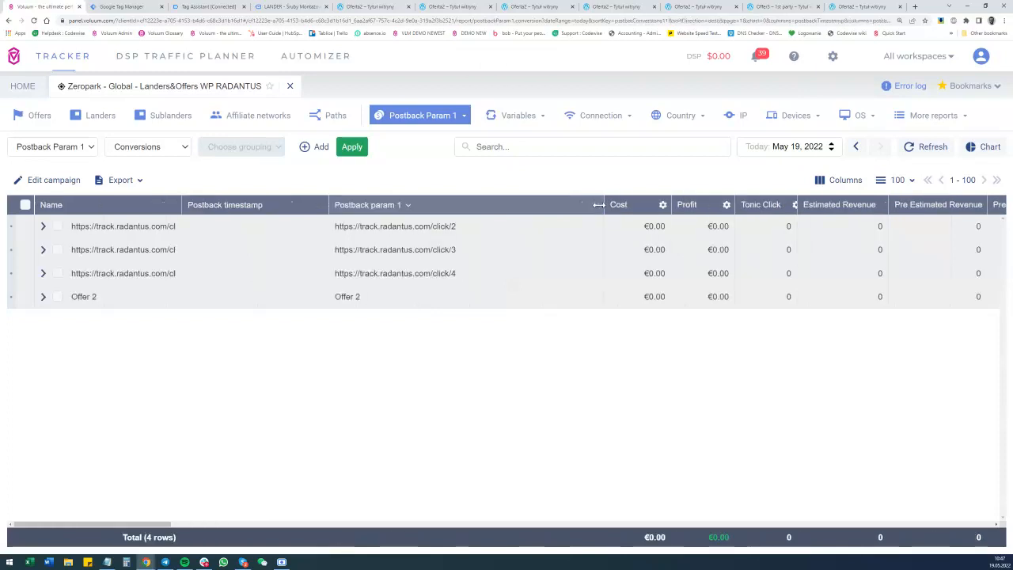
pyautogui.moveTo(95, 525); pyautogui.dragTo(174, 532)
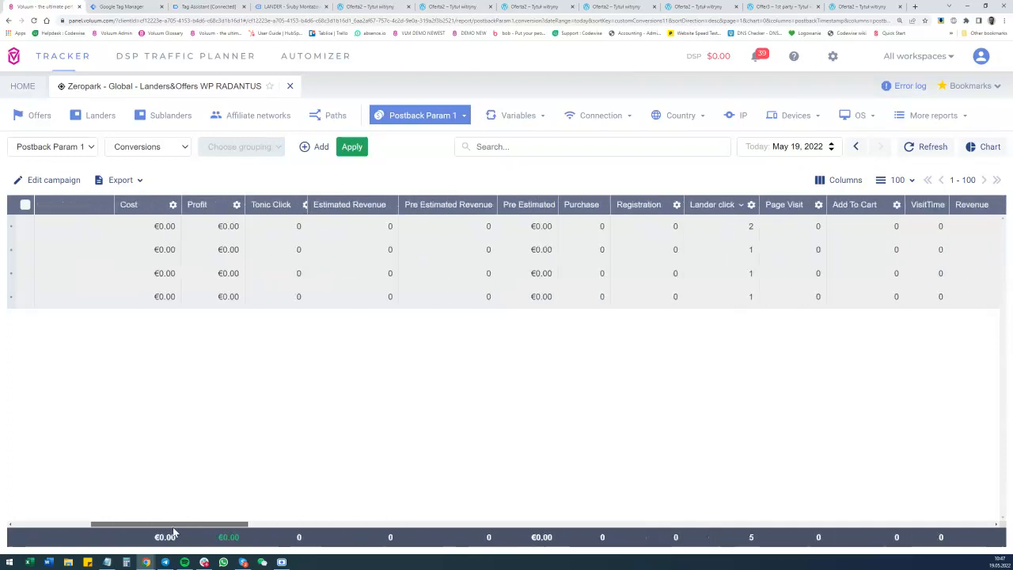
# Refresh the sorted report again and check the updated Lander click counts.
pyautogui.click(921, 152)
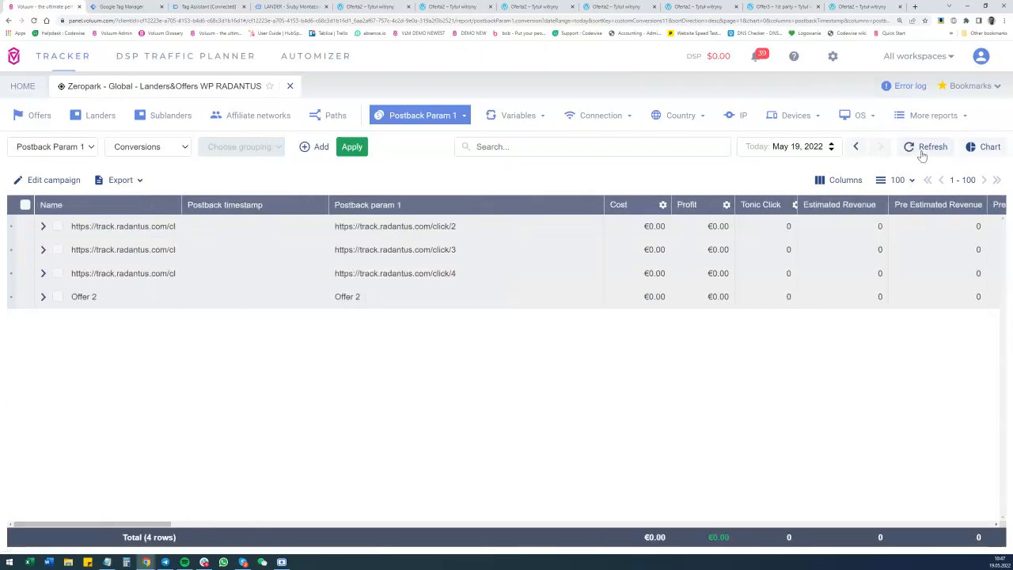
pyautogui.click(922, 154)
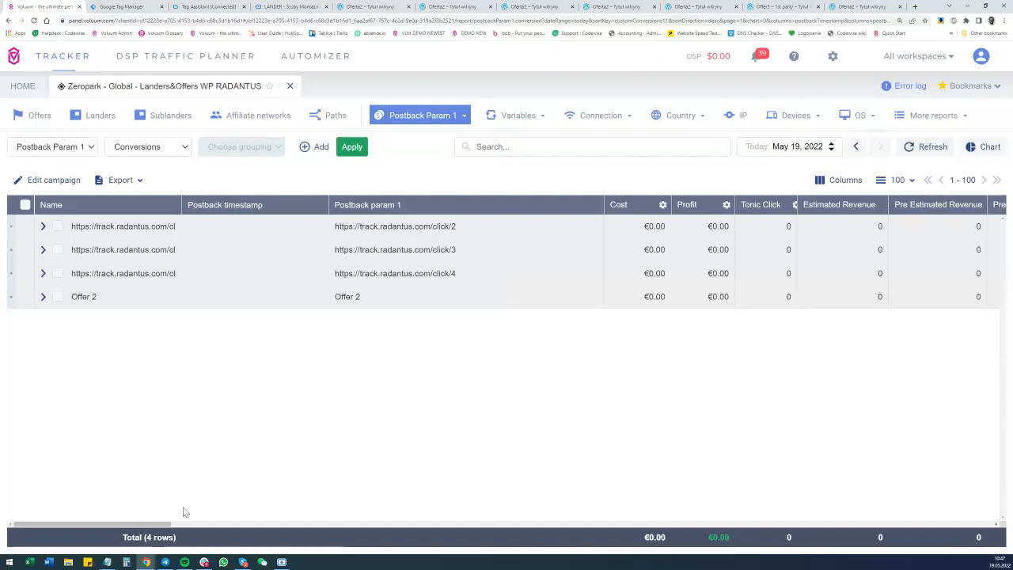
pyautogui.moveTo(135, 524); pyautogui.dragTo(252, 524)
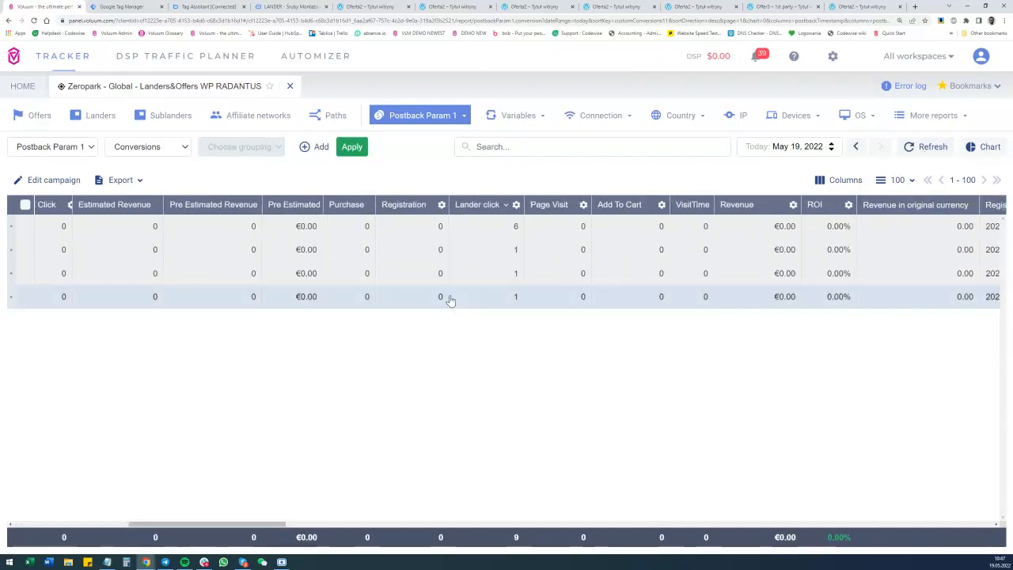
# Highlight the first row's Lander click count and widen the Name column to fit the full addresses.
pyautogui.doubleClick(513, 227)
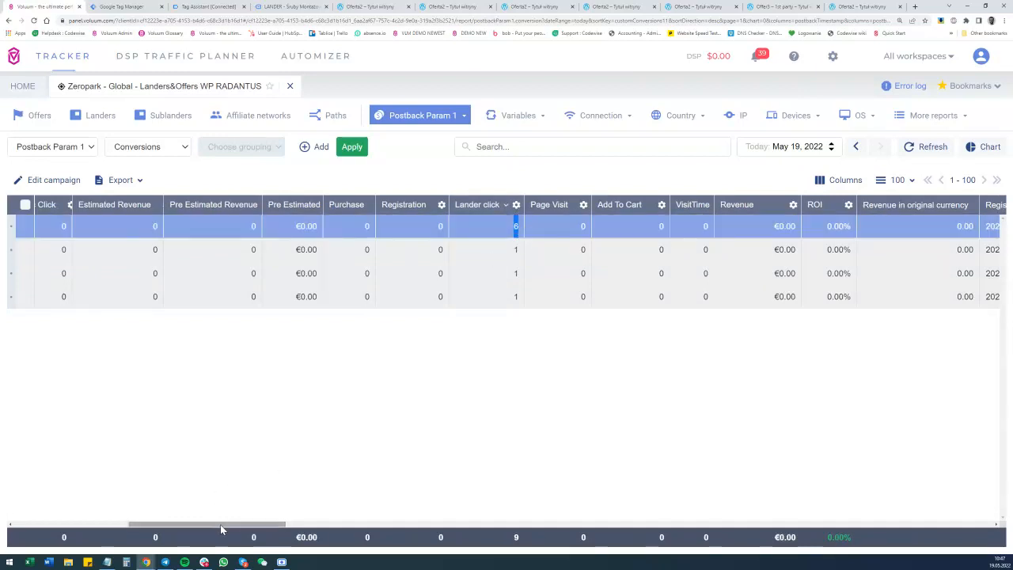
pyautogui.moveTo(219, 525); pyautogui.dragTo(83, 522)
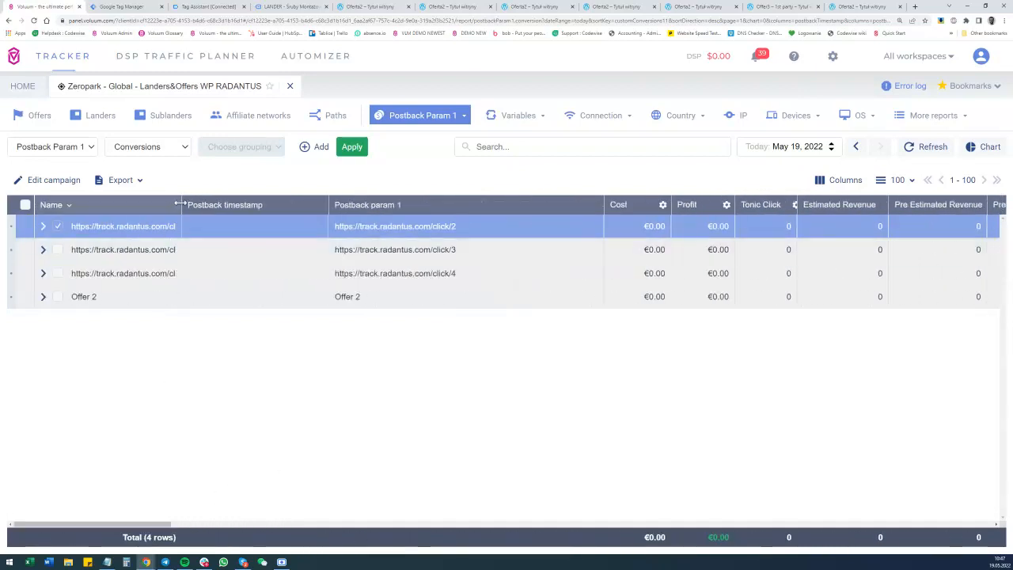
pyautogui.moveTo(181, 204); pyautogui.dragTo(229, 204)
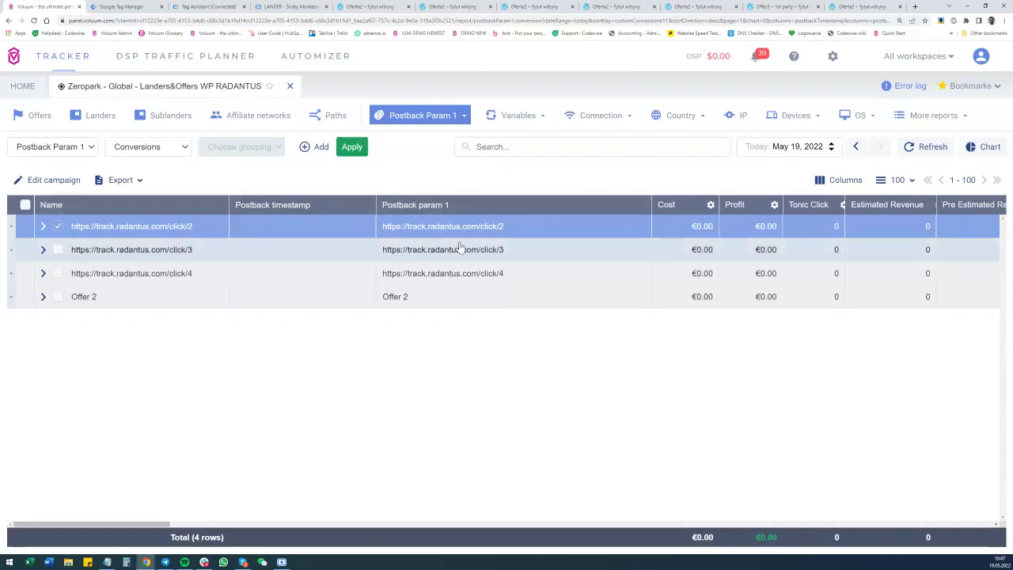